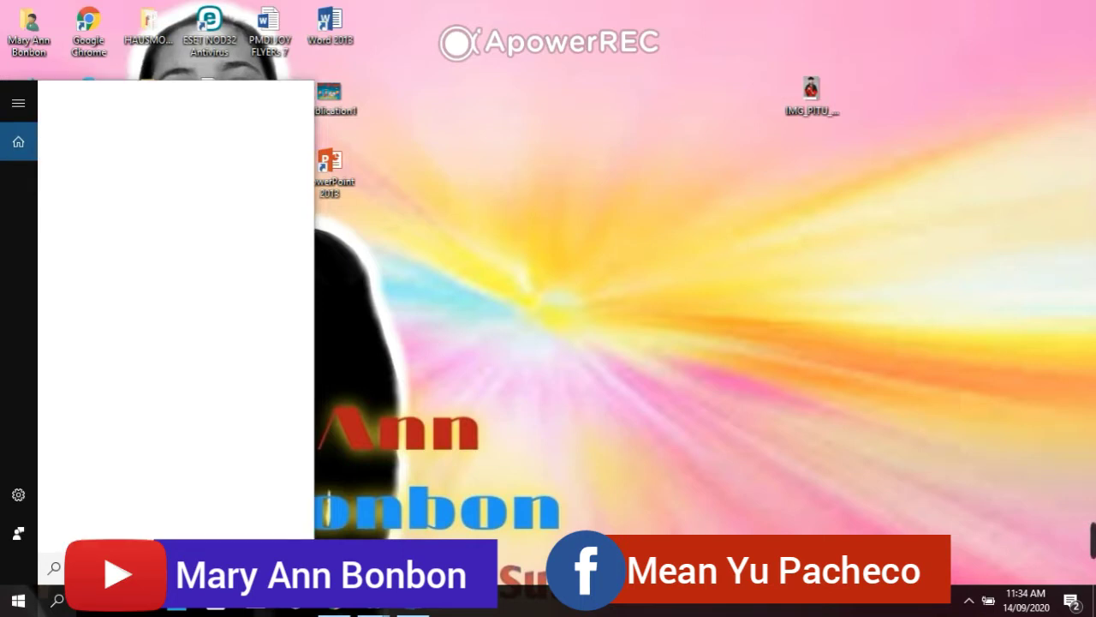
Step: Open Movie Maker and browse to the TEAM BUILDING 2019 folder on New Volume (E:) for adding photos
{"action": "type", "text": "movie"}
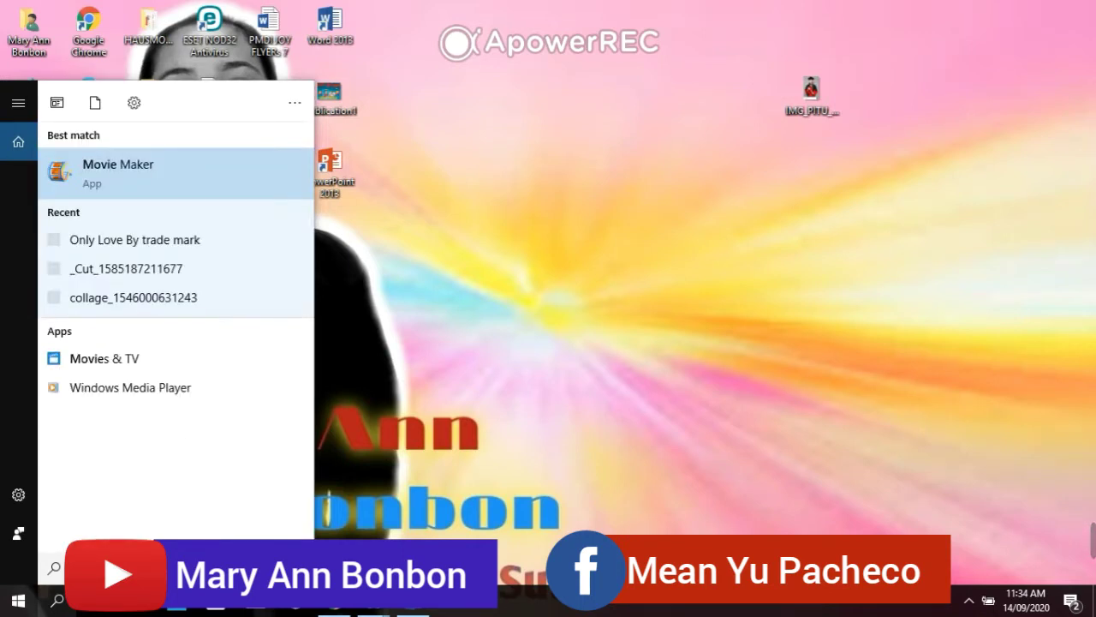
{"action": "left_click", "coordinate": [165, 166]}
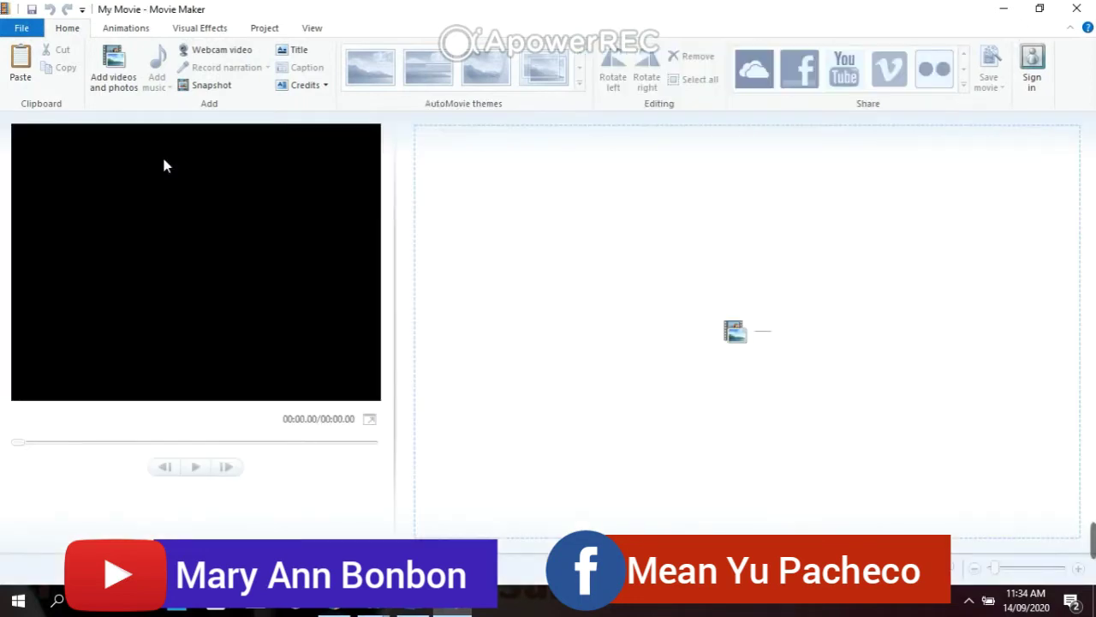
{"action": "left_click", "coordinate": [108, 92]}
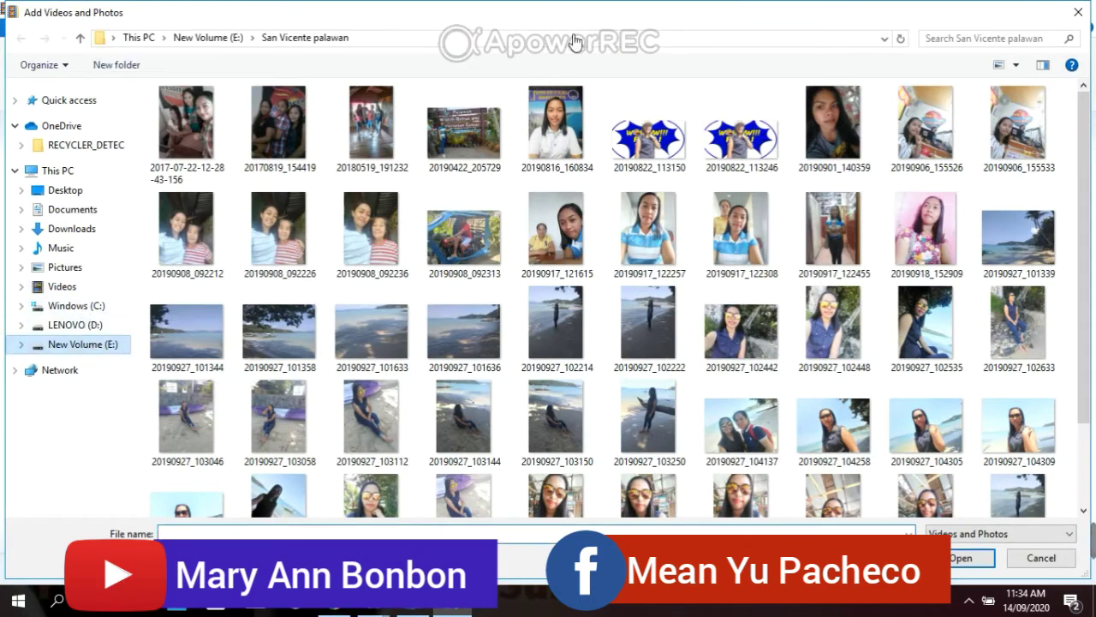
{"action": "left_click", "coordinate": [208, 38]}
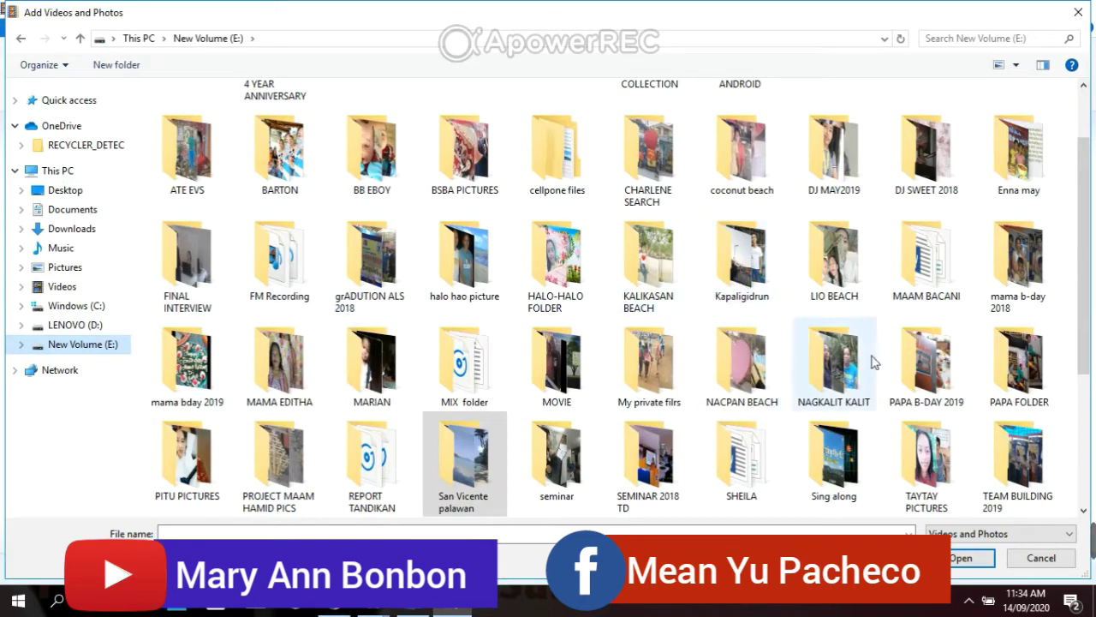
{"action": "scroll", "coordinate": [976, 350], "scroll_direction": "down", "scroll_amount": 3}
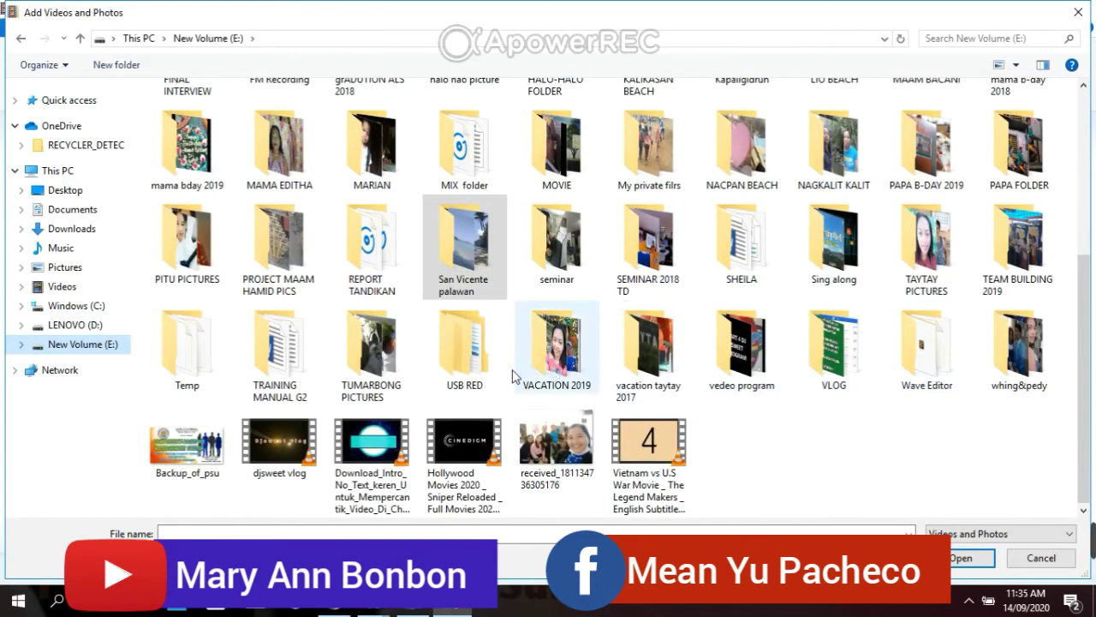
{"action": "double_click", "coordinate": [1010, 235]}
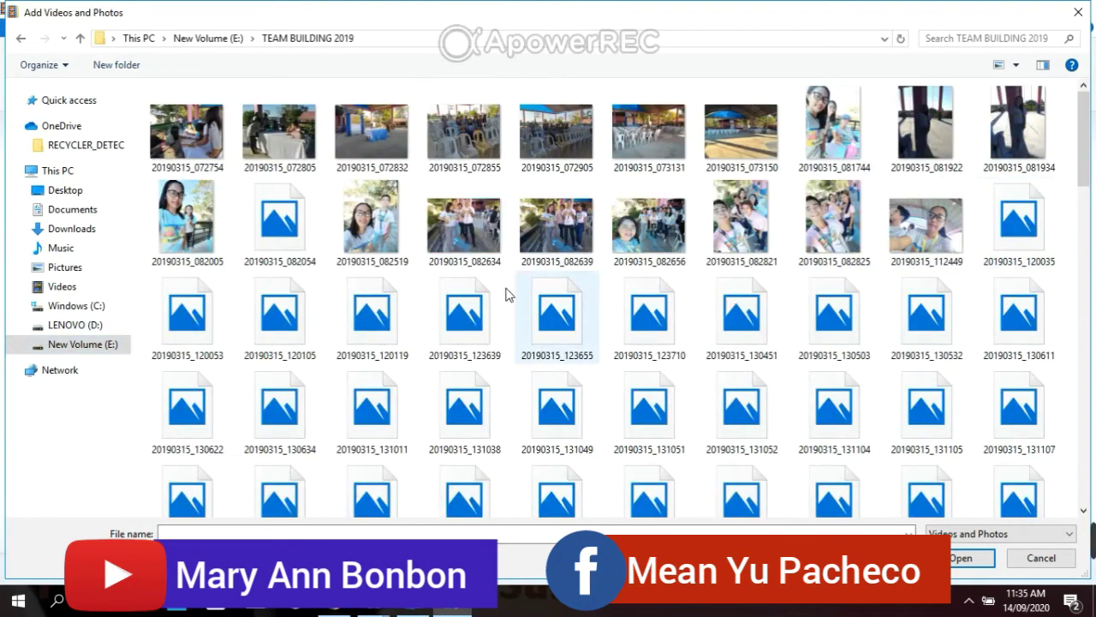
Step: Add the six consecutive photos from 20190315_082519 through 20190315_082825 to the movie
{"action": "left_click", "coordinate": [370, 230]}
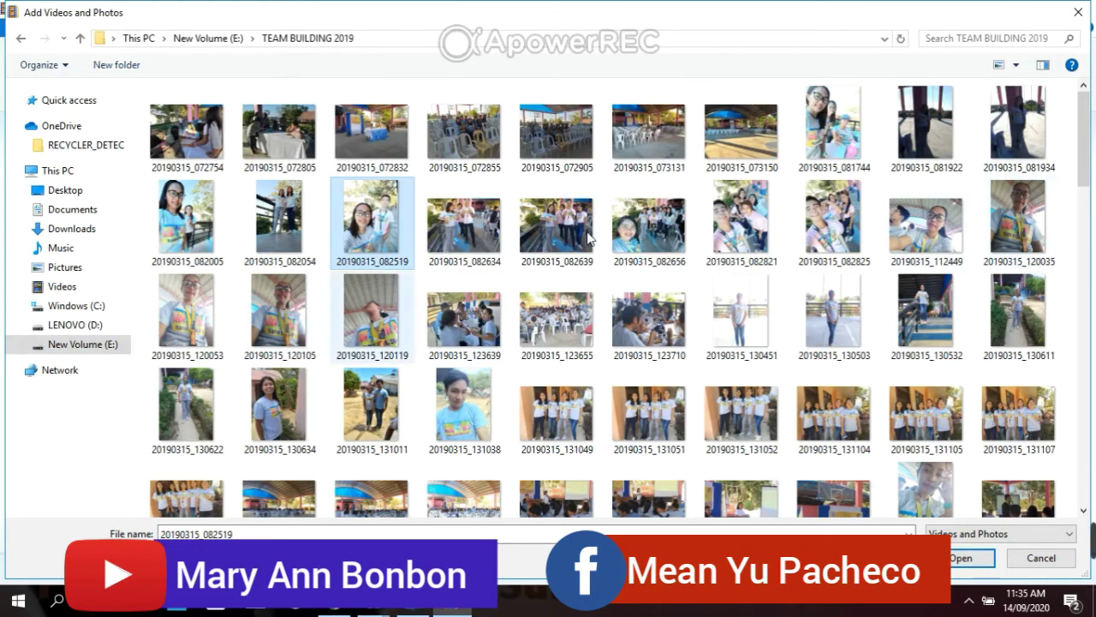
{"action": "left_click", "coordinate": [844, 225], "text": "shift"}
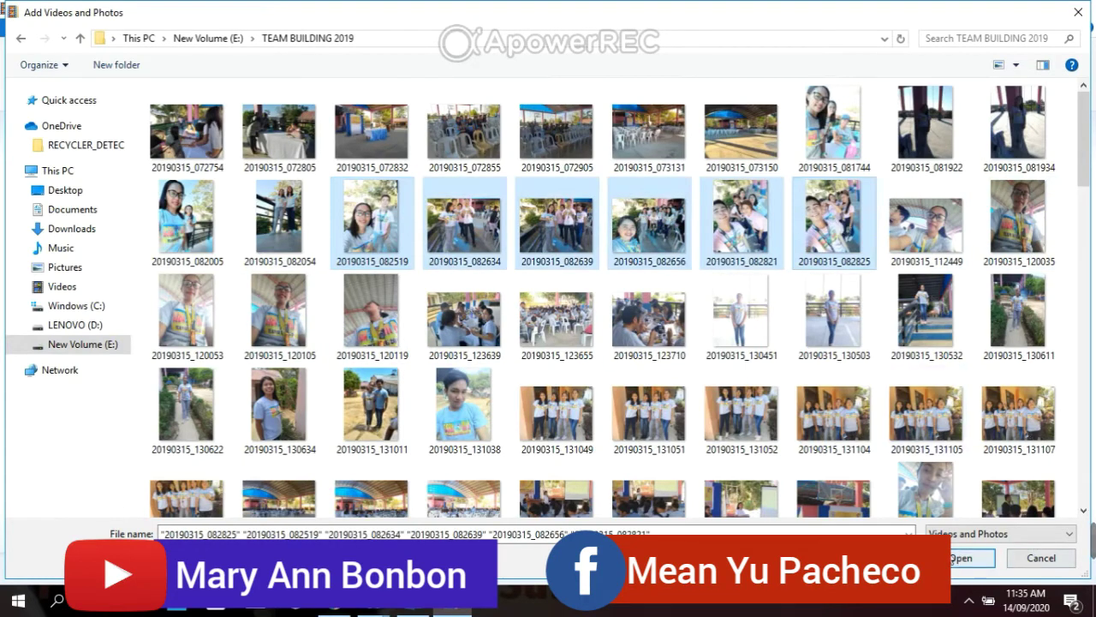
{"action": "key", "text": "Return"}
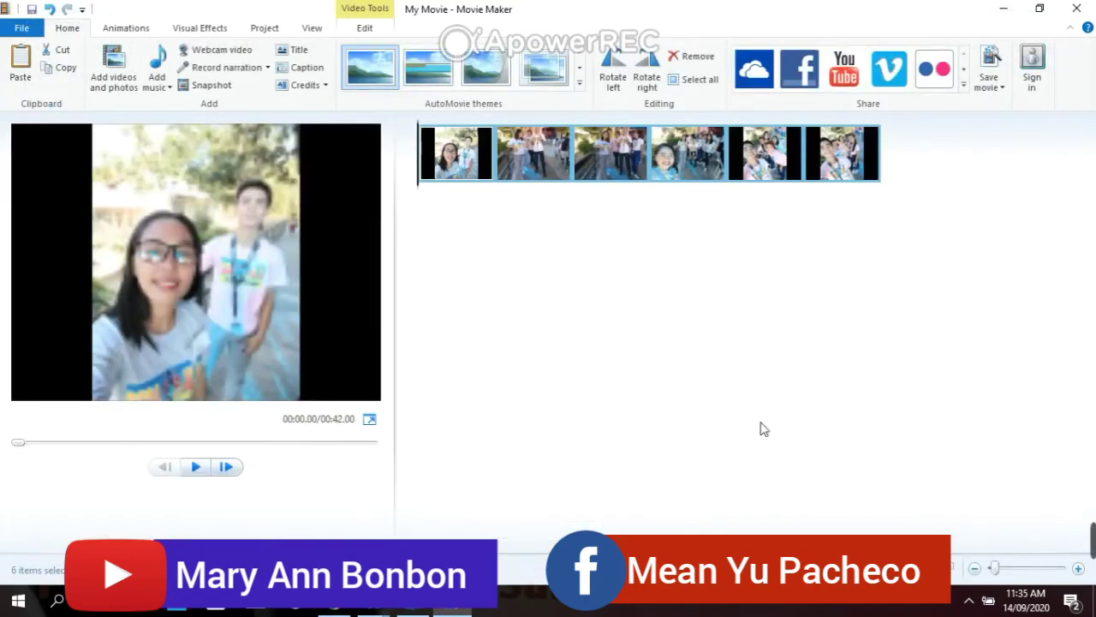
Step: Add the five consecutive photos from 20190315_165519 through 20190315_165622 after the last clip in the movie
{"action": "left_click", "coordinate": [874, 163]}
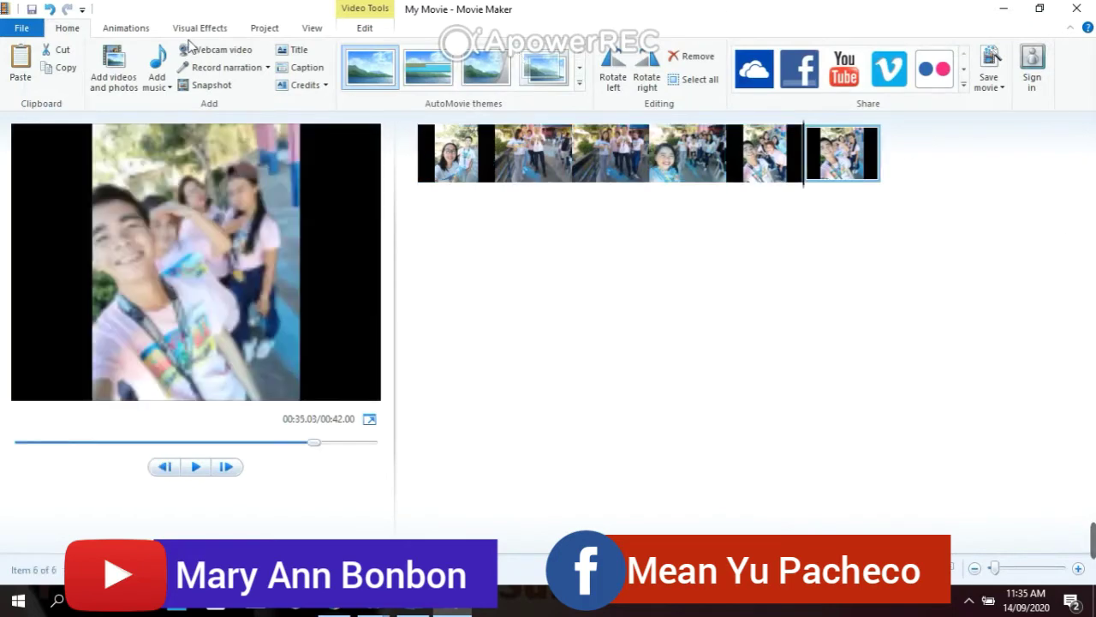
{"action": "left_click", "coordinate": [119, 72]}
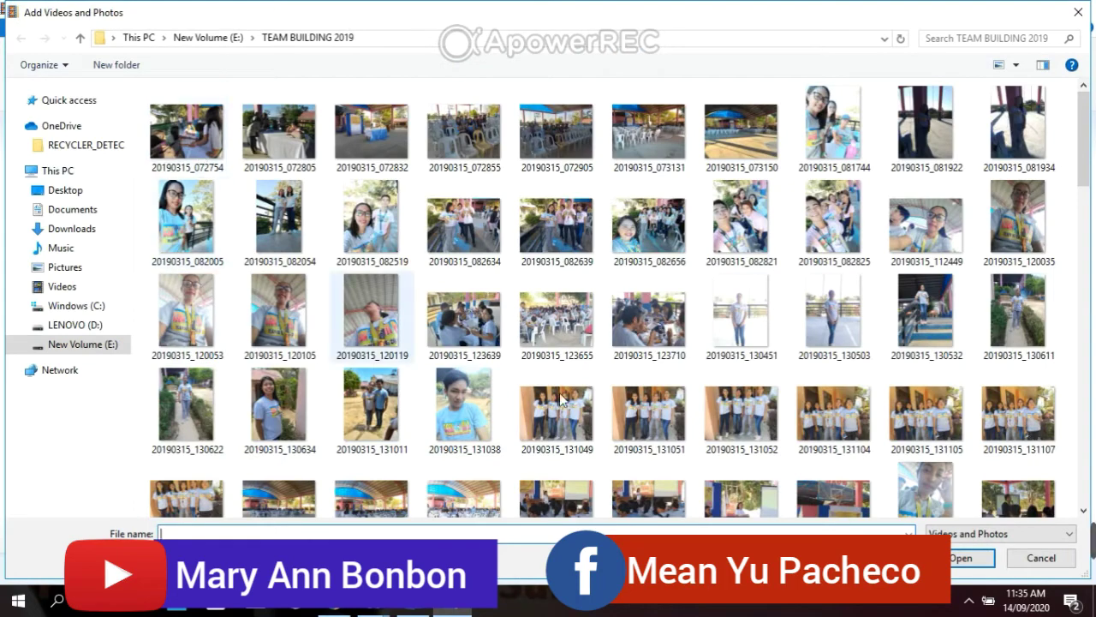
{"action": "scroll", "coordinate": [813, 428], "scroll_direction": "down", "scroll_amount": 4}
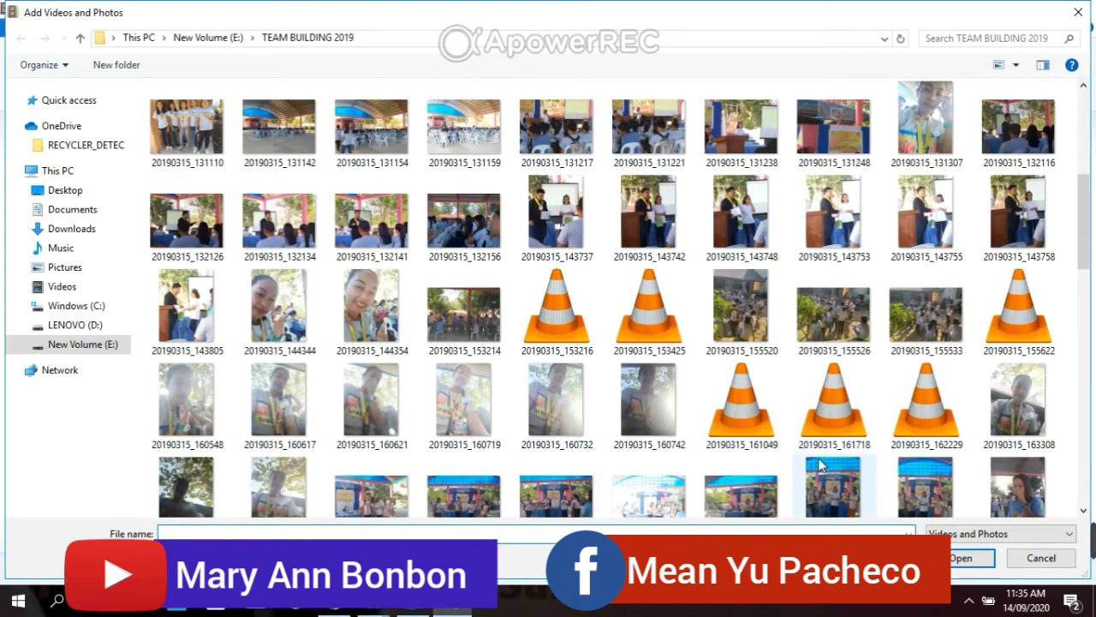
{"action": "scroll", "coordinate": [820, 465], "scroll_direction": "down", "scroll_amount": 4}
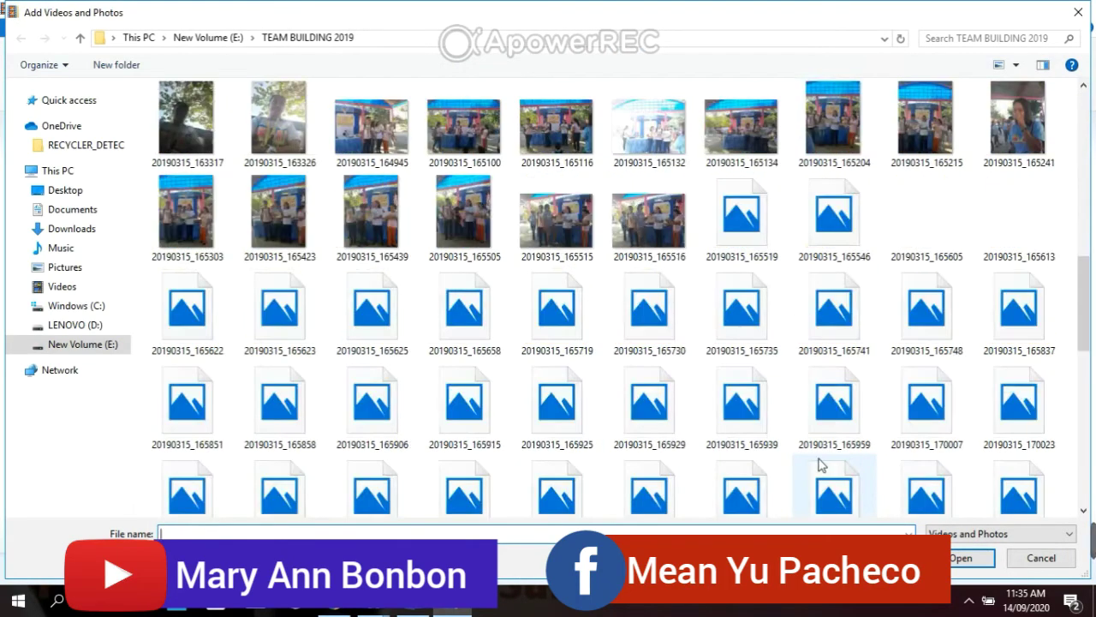
{"action": "left_click", "coordinate": [765, 231]}
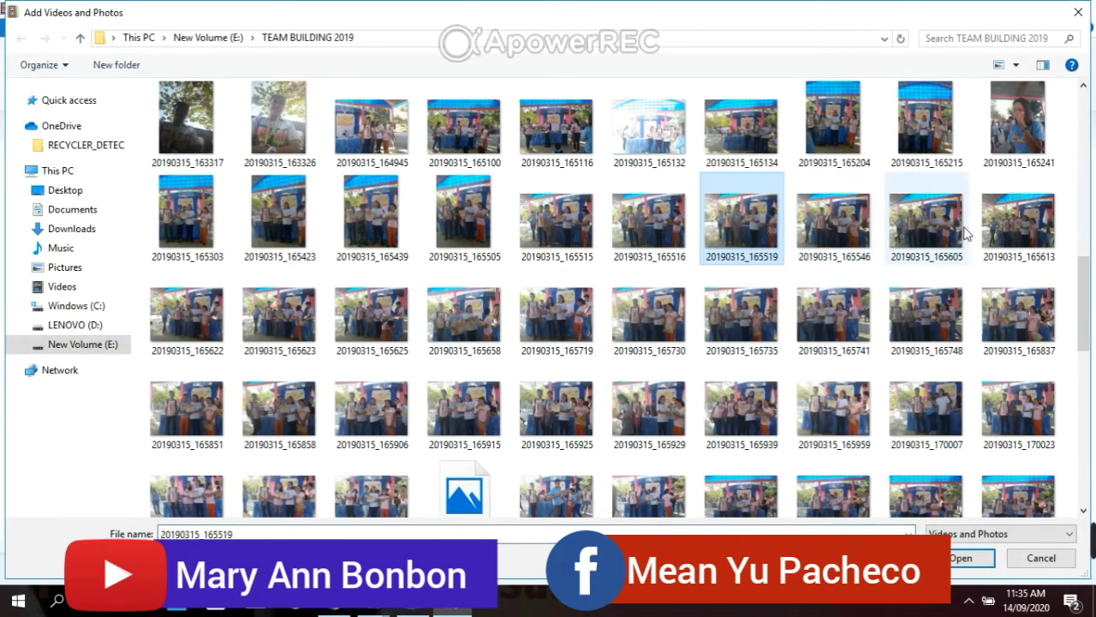
{"action": "left_click", "coordinate": [1031, 237], "text": "shift"}
{"action": "left_click", "coordinate": [172, 322], "text": "ctrl"}
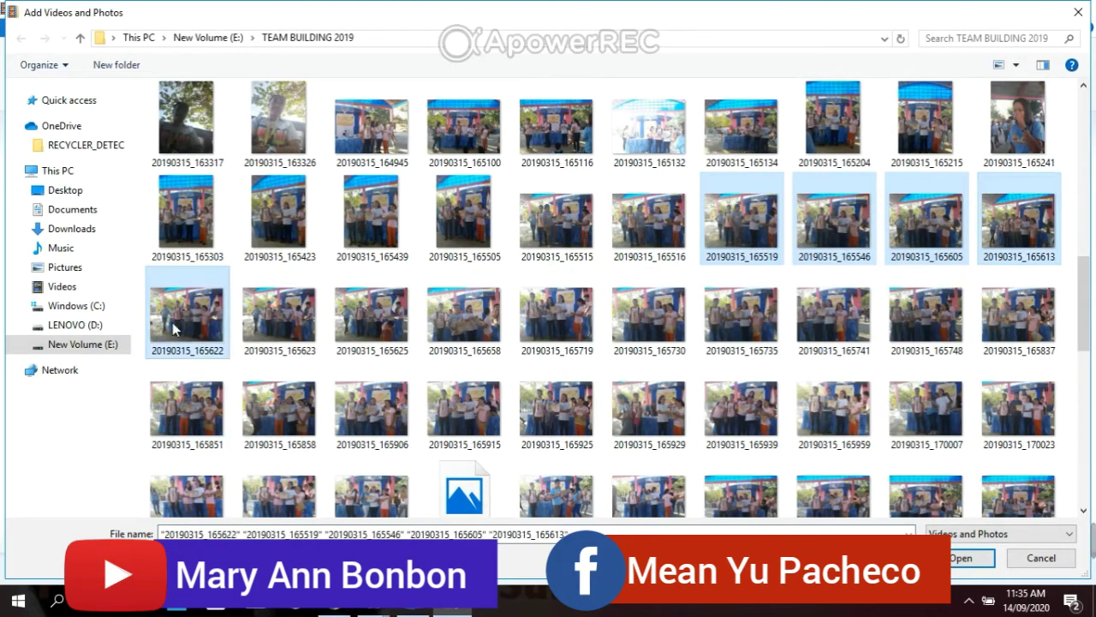
{"action": "left_click", "coordinate": [960, 558]}
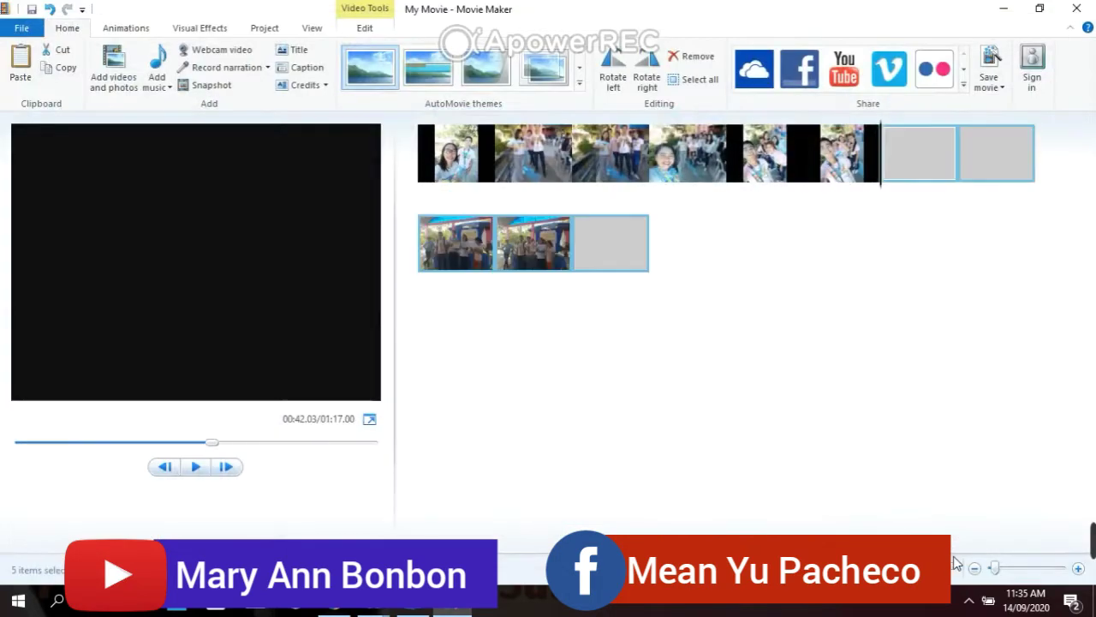
Step: Insert a title before the first photo and replace its text with "Team Building" and "Activity" on two lines
{"action": "left_click", "coordinate": [485, 167]}
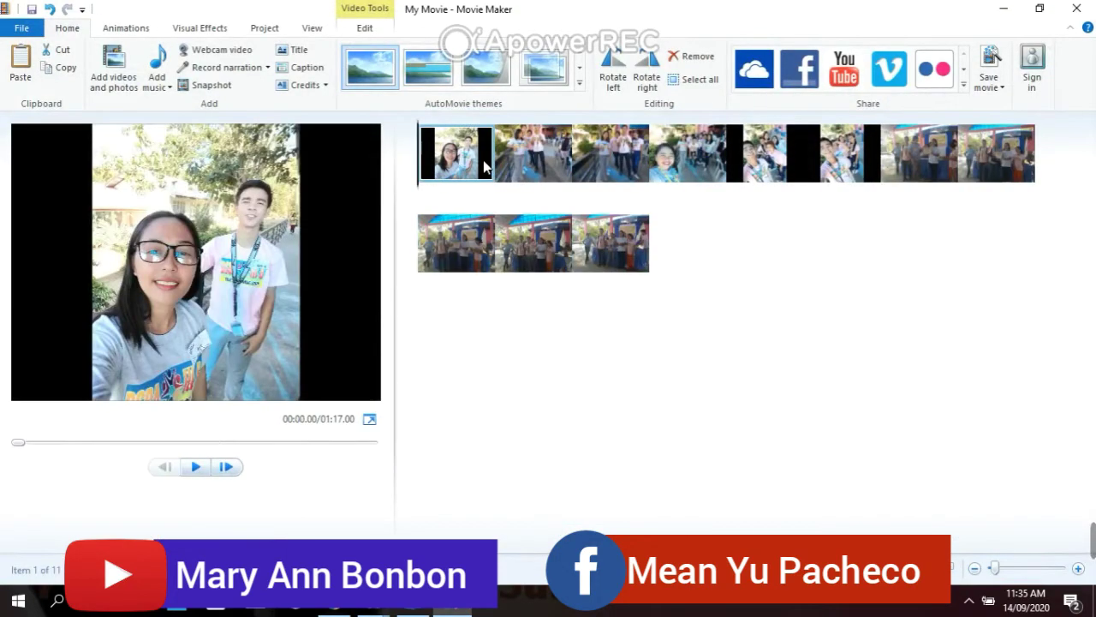
{"action": "left_click", "coordinate": [298, 53]}
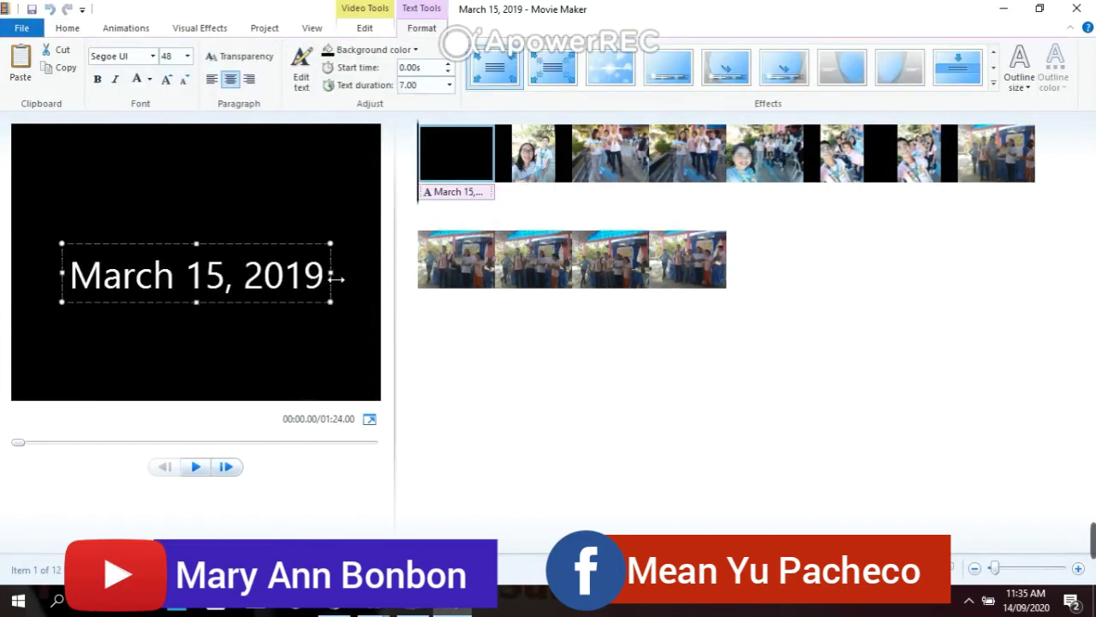
{"action": "left_click_drag", "start_coordinate": [327, 276], "coordinate": [8, 304]}
{"action": "type", "text": "tee"}
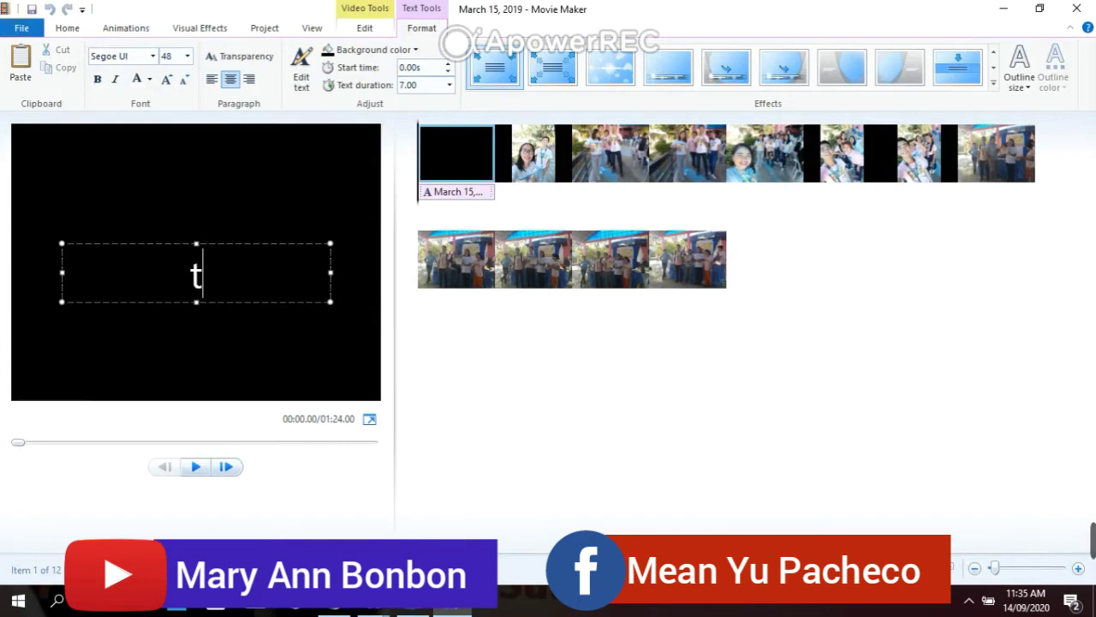
{"action": "key", "text": "BackSpace"}
{"action": "key", "text": "BackSpace"}
{"action": "key", "text": "BackSpace"}
{"action": "type", "text": "Team"}
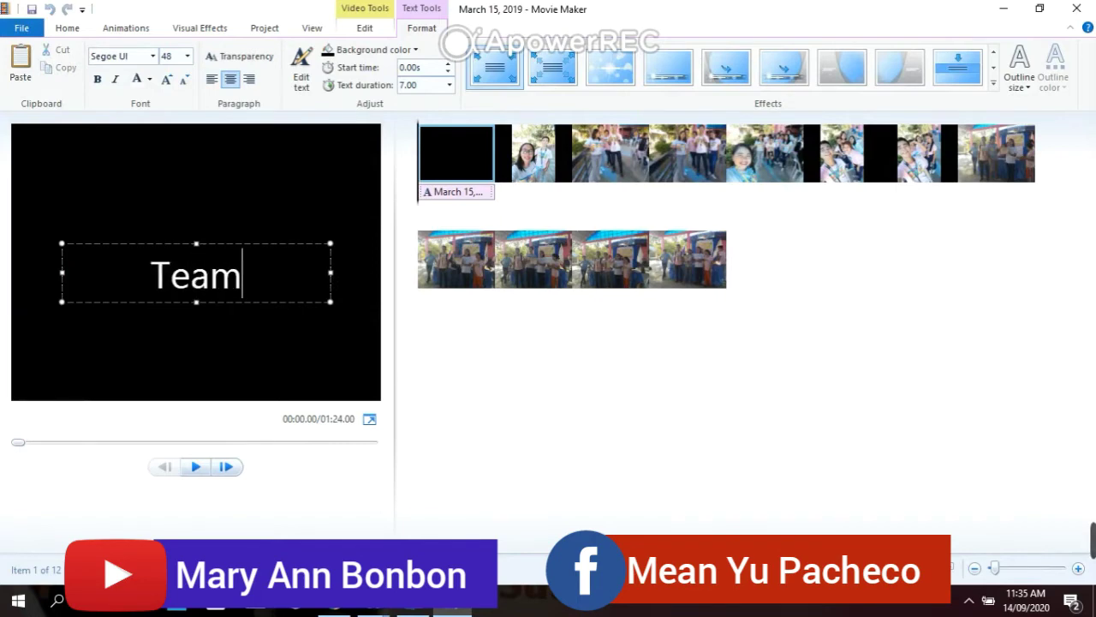
{"action": "type", "text": " B"}
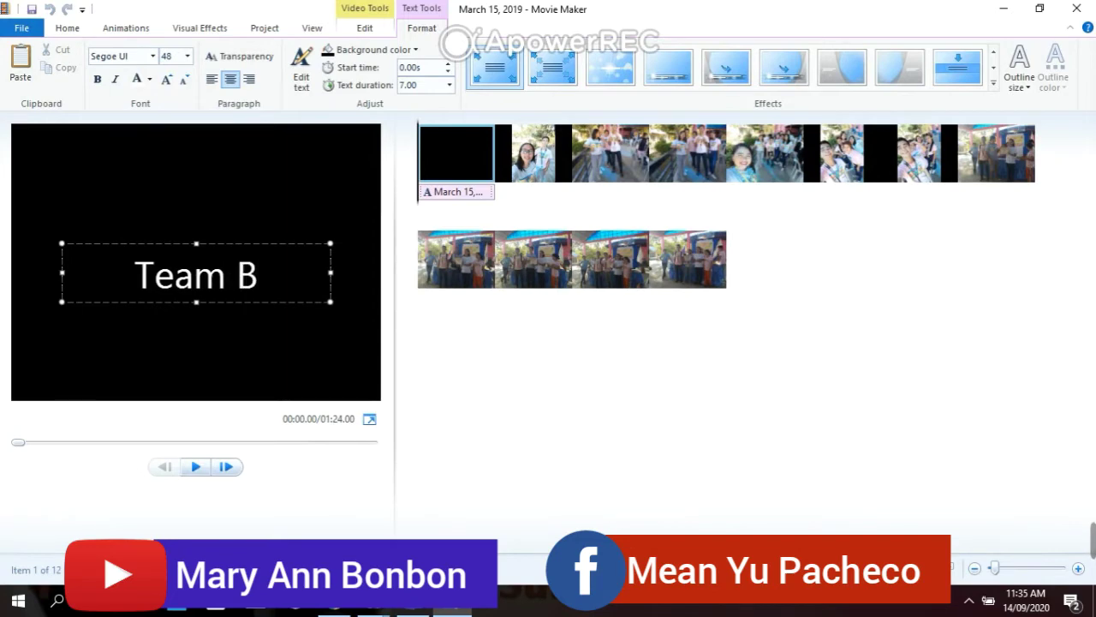
{"action": "type", "text": "uilding"}
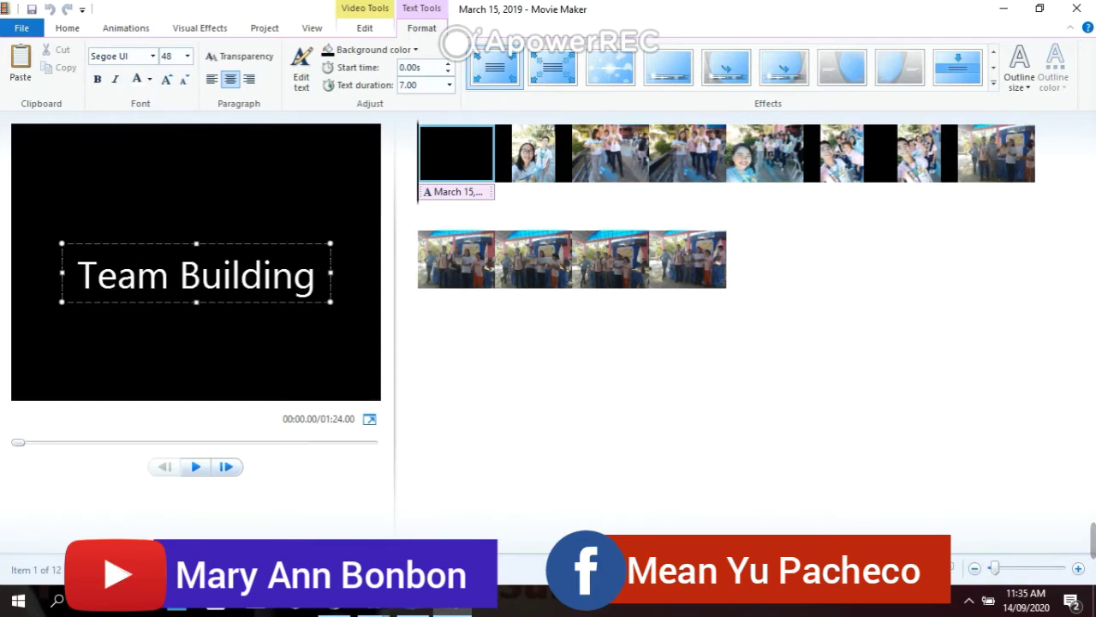
{"action": "key", "text": "Return"}
{"action": "type", "text": "A"}
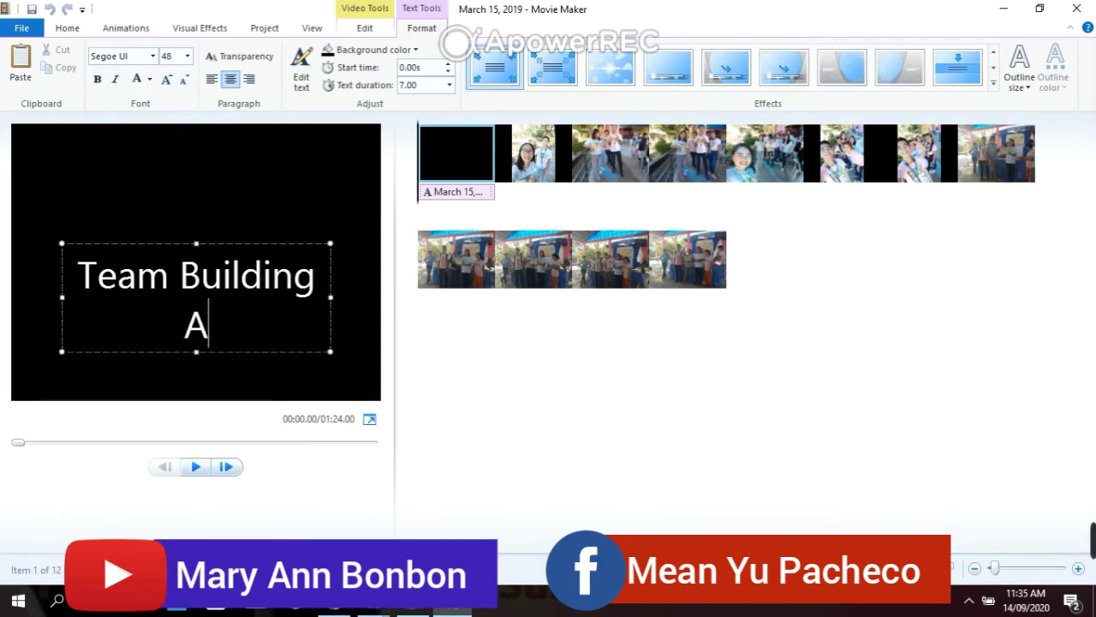
{"action": "type", "text": "ctiv"}
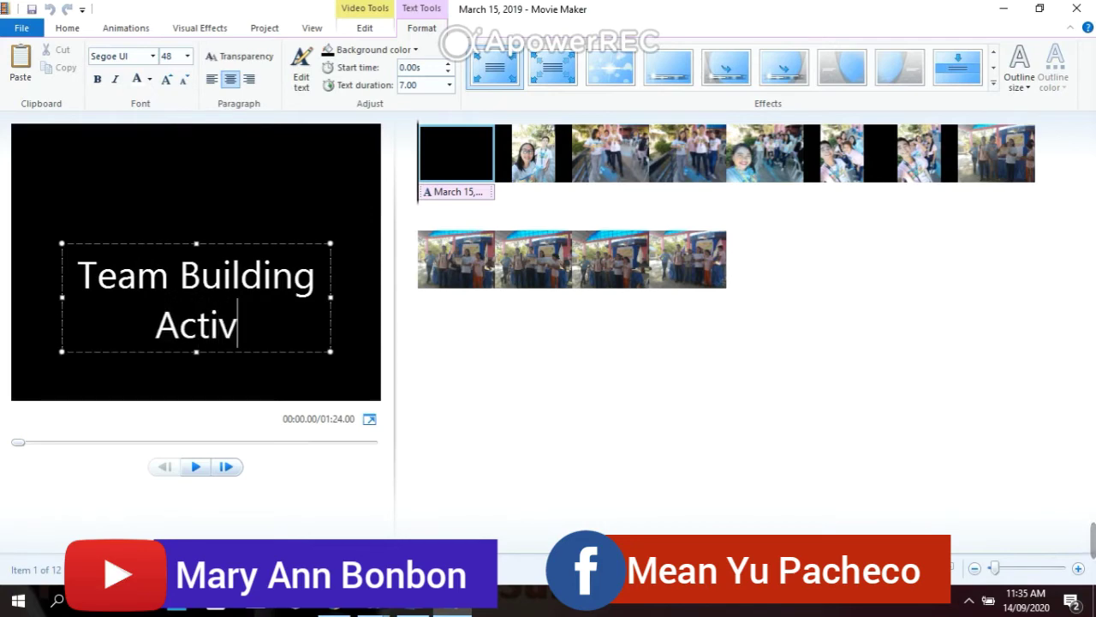
{"action": "type", "text": "ity"}
{"action": "key", "text": "Return"}
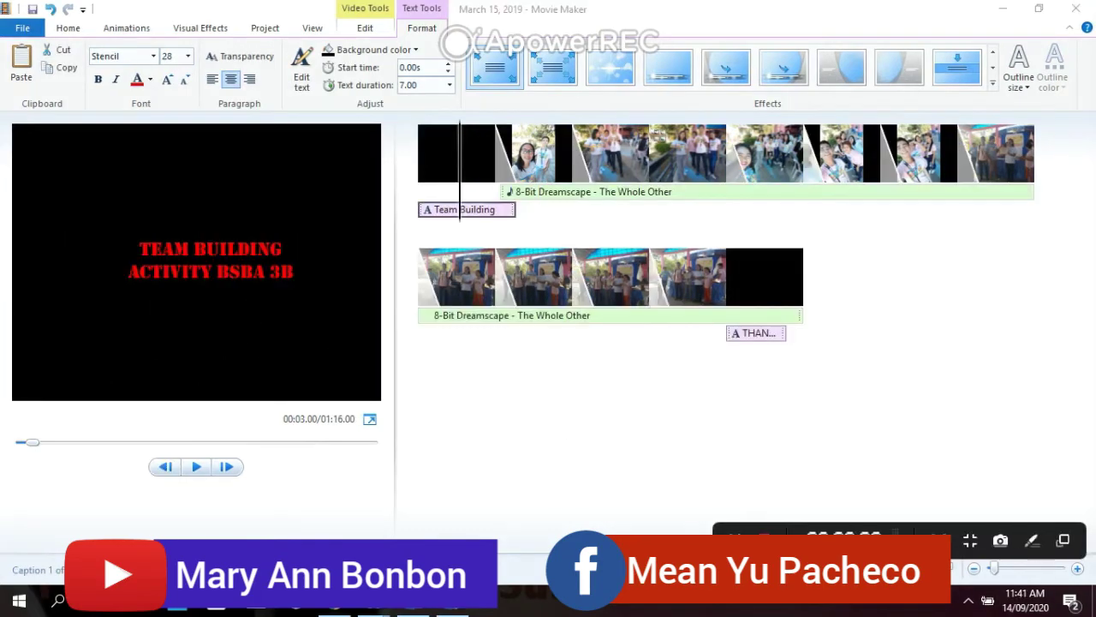
Step: Start adding background music from the PC and browse to the Downloads folder
{"action": "left_click", "coordinate": [501, 137]}
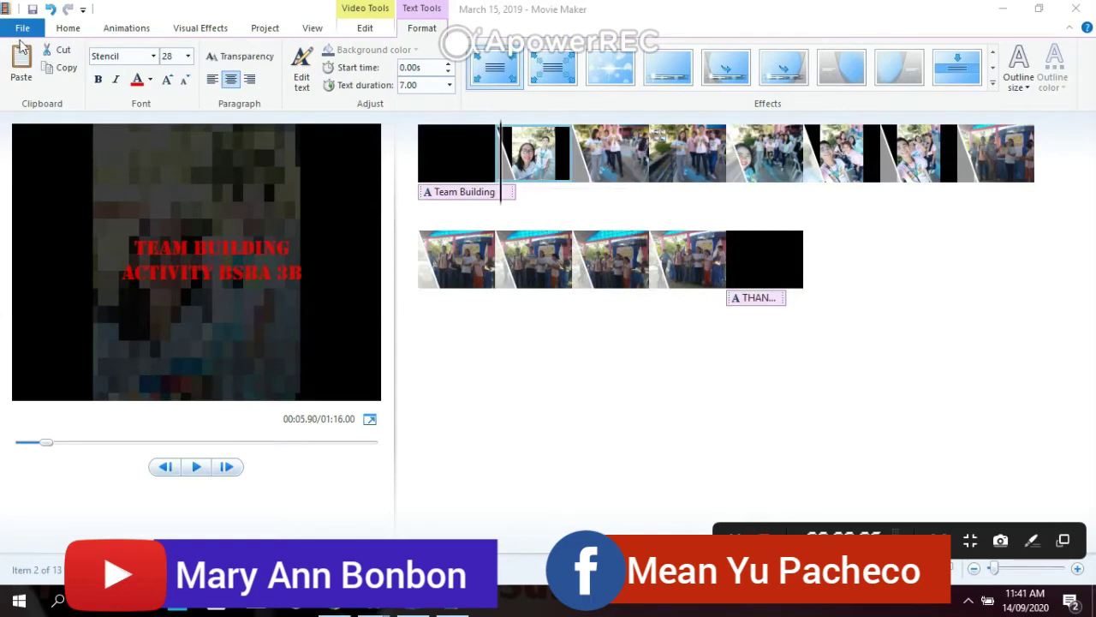
{"action": "left_click", "coordinate": [68, 29]}
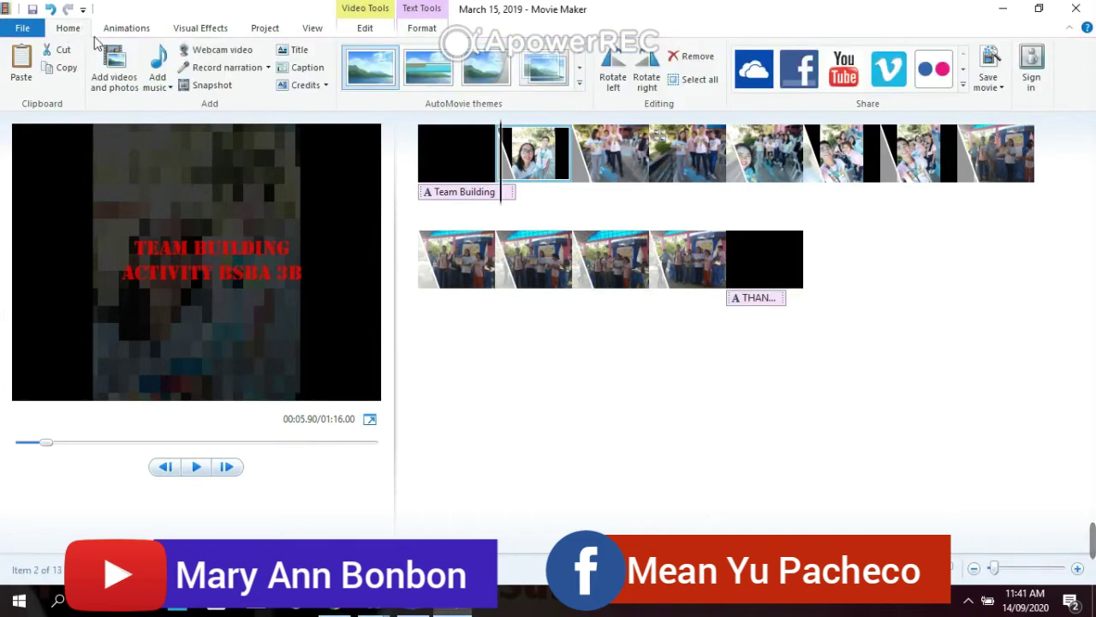
{"action": "left_click", "coordinate": [170, 87]}
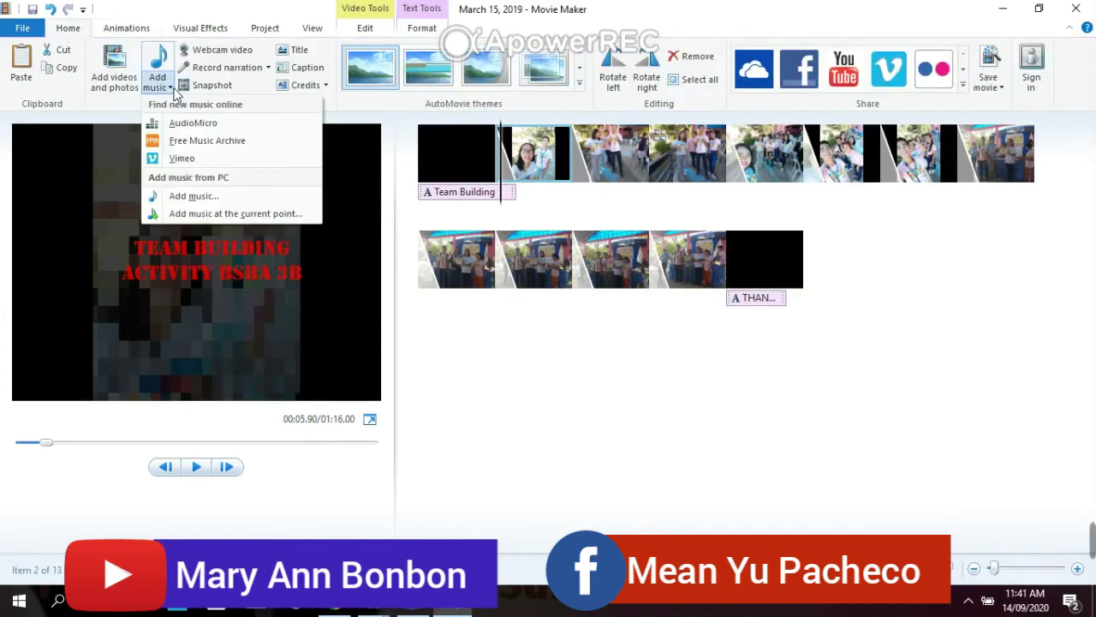
{"action": "left_click", "coordinate": [172, 197]}
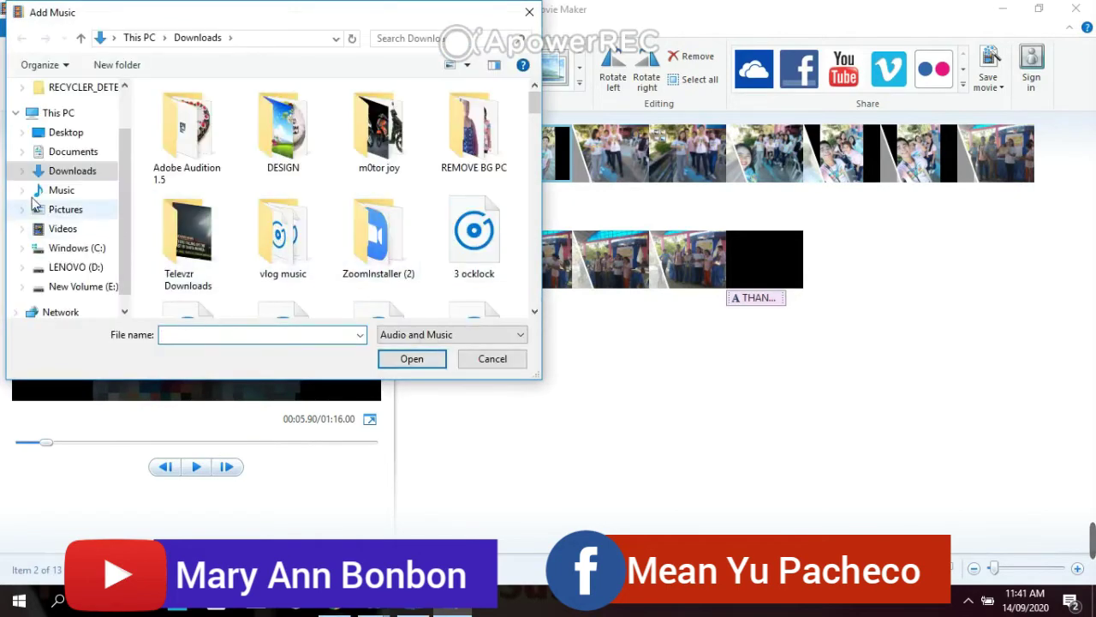
{"action": "left_click", "coordinate": [70, 173]}
Step: Add the song "8-Bit Dreamscape - The Whole Other" from Downloads as the movie's background music
{"action": "left_click_drag", "start_coordinate": [536, 107], "coordinate": [541, 147]}
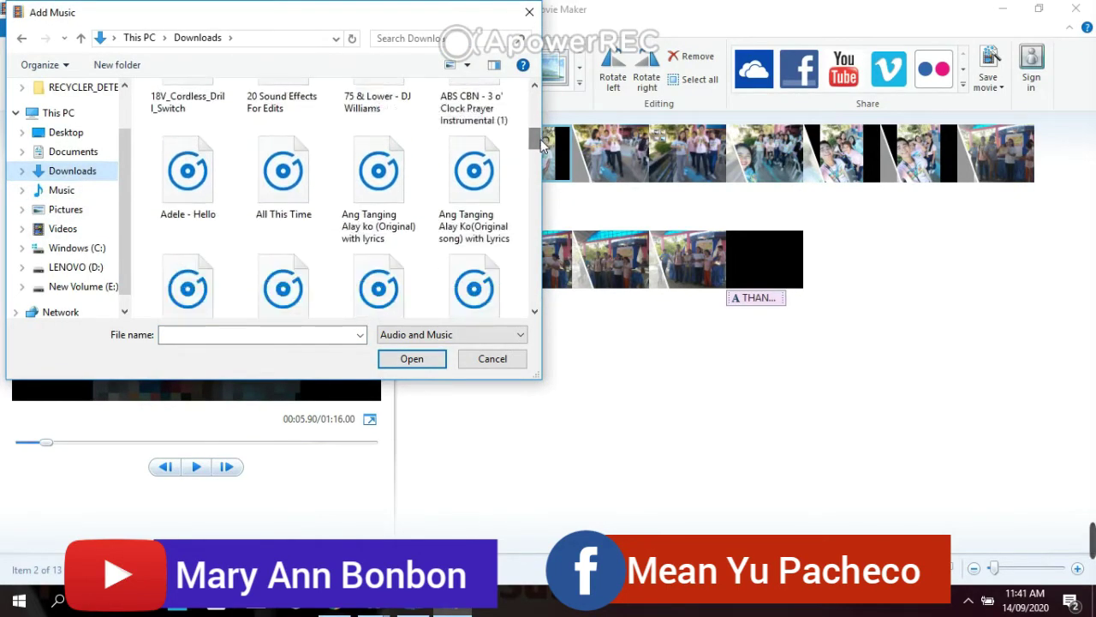
{"action": "scroll", "coordinate": [480, 171], "scroll_direction": "up", "scroll_amount": 5}
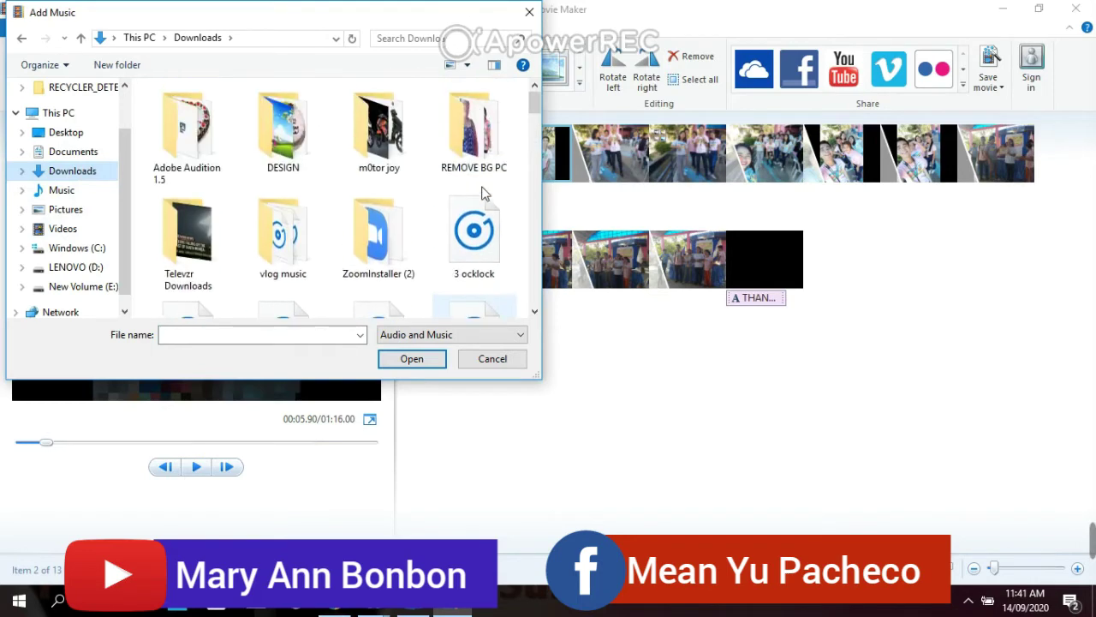
{"action": "scroll", "coordinate": [488, 202], "scroll_direction": "down", "scroll_amount": 3}
{"action": "scroll", "coordinate": [490, 209], "scroll_direction": "down", "scroll_amount": 5}
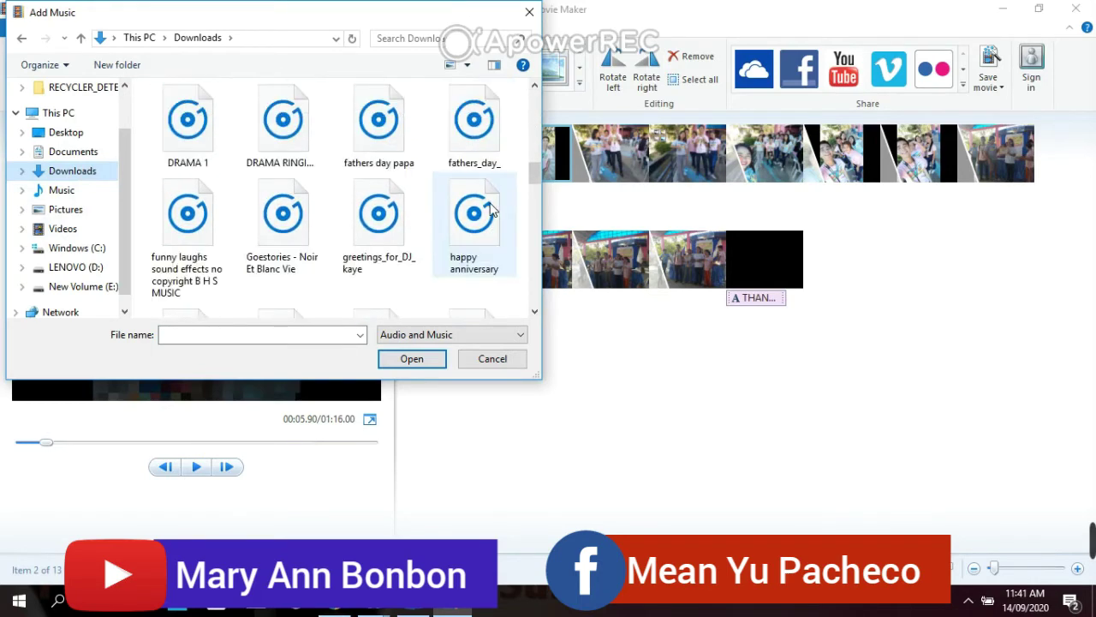
{"action": "scroll", "coordinate": [491, 209], "scroll_direction": "down", "scroll_amount": 3}
{"action": "scroll", "coordinate": [480, 209], "scroll_direction": "down", "scroll_amount": 2}
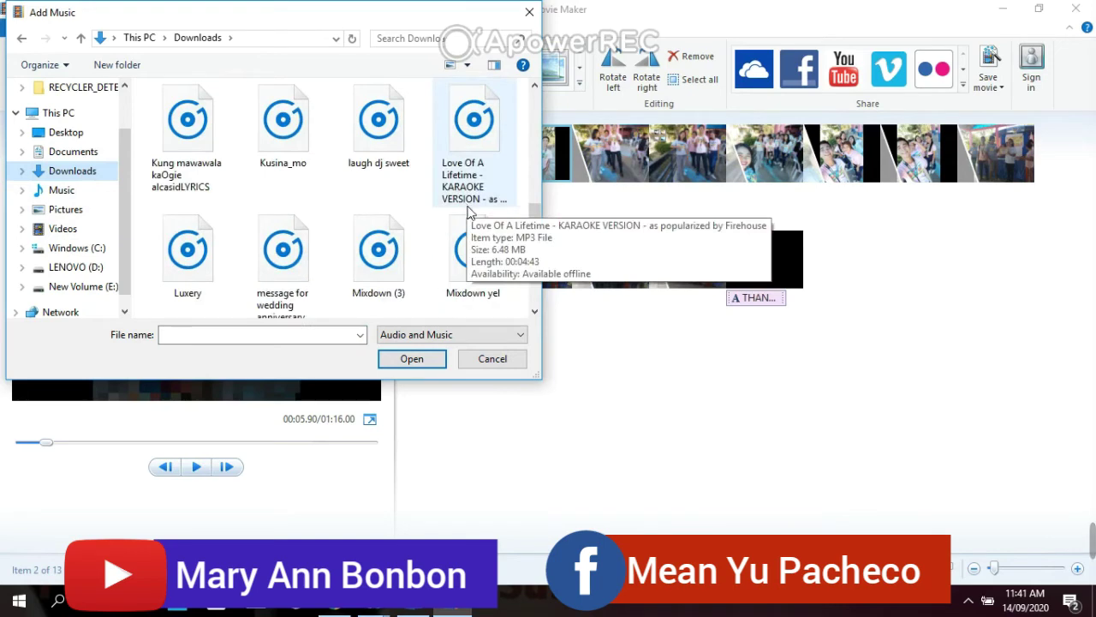
{"action": "scroll", "coordinate": [468, 212], "scroll_direction": "up", "scroll_amount": 10}
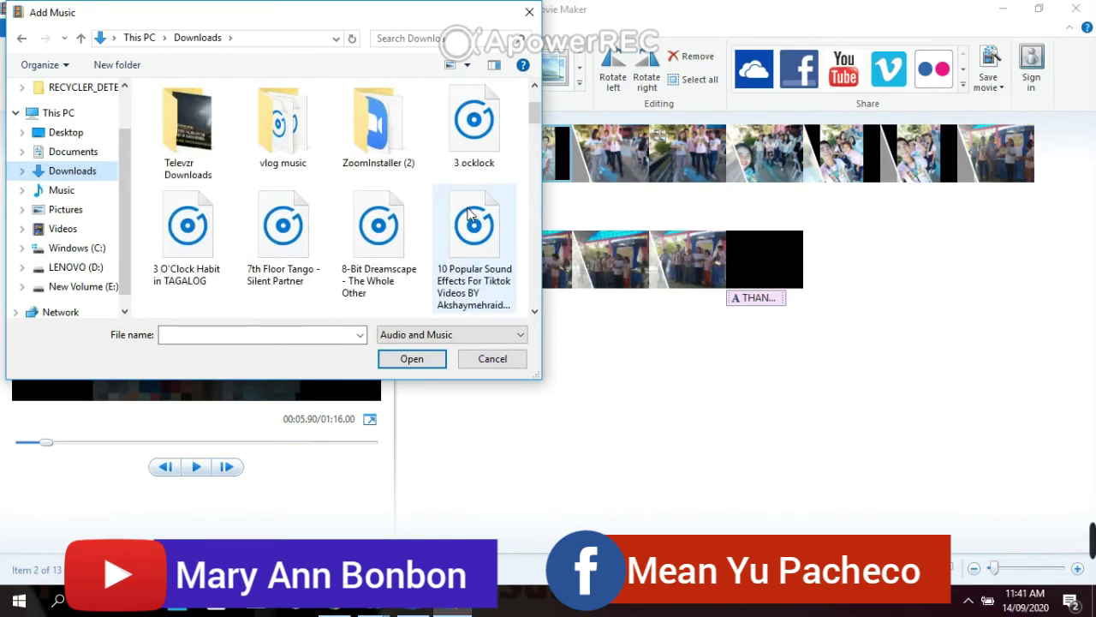
{"action": "left_click", "coordinate": [381, 248]}
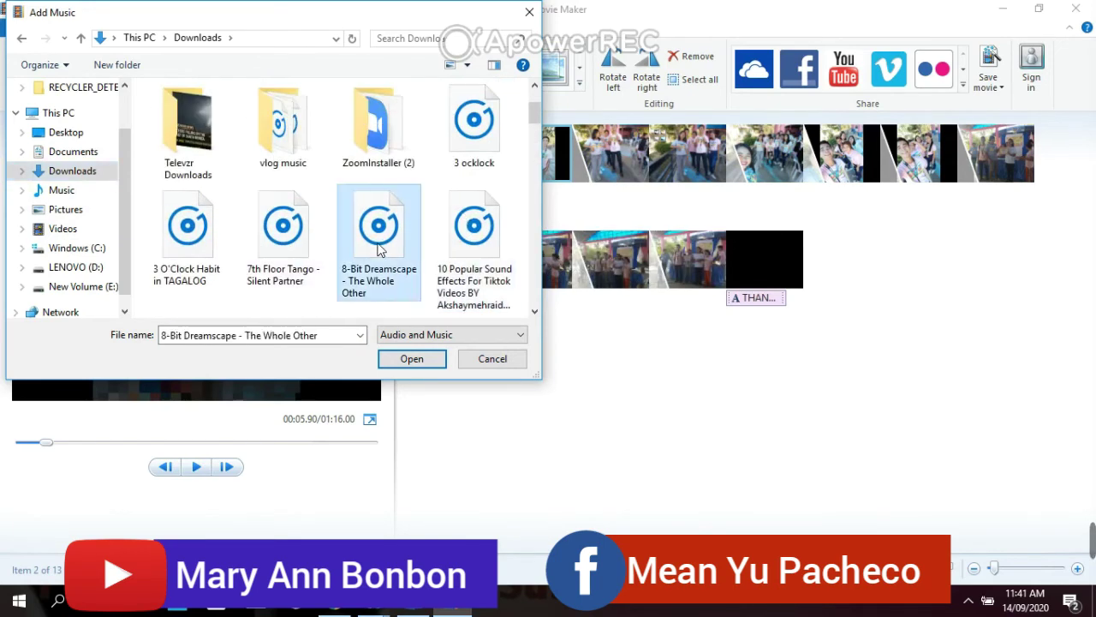
{"action": "left_click", "coordinate": [410, 360]}
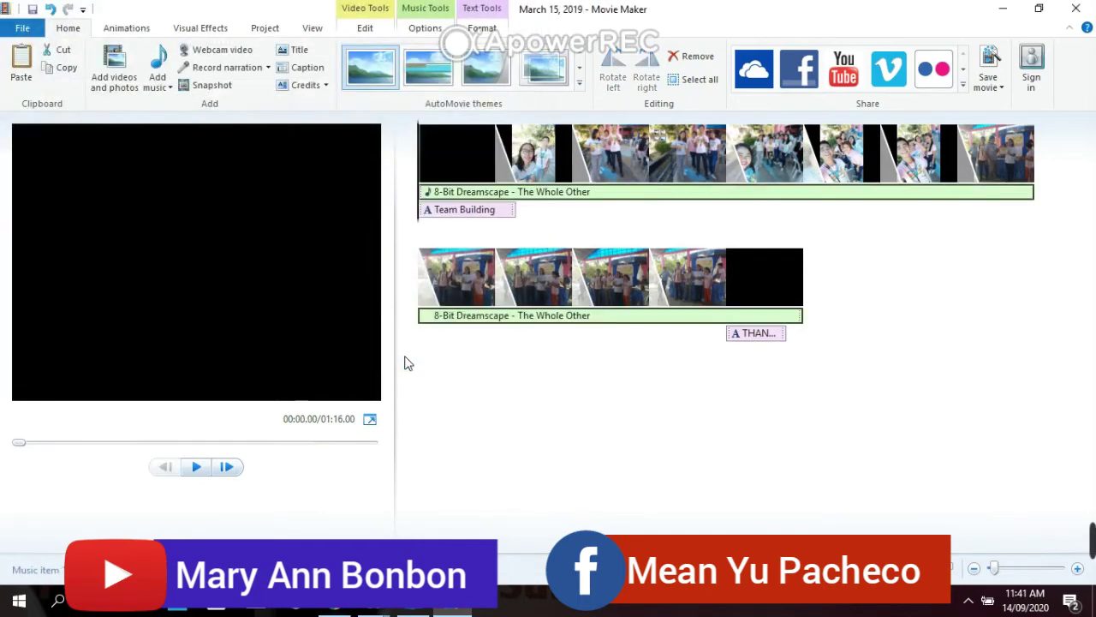
Step: Preview the slideshow with its background music from the title clip onward
{"action": "right_click", "coordinate": [510, 200]}
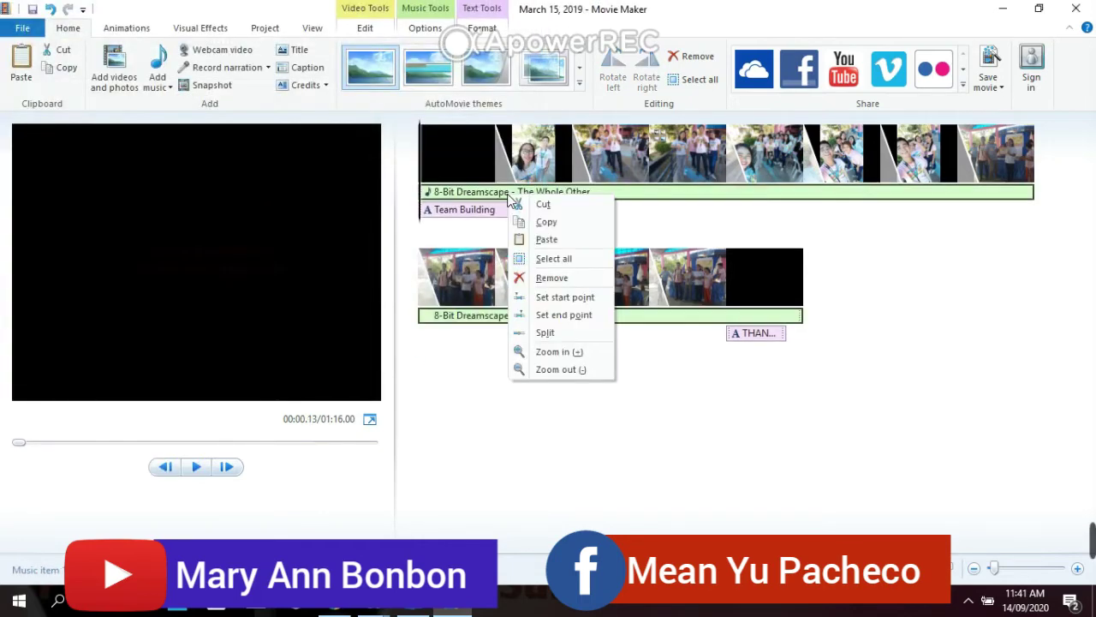
{"action": "left_click", "coordinate": [433, 175]}
{"action": "right_click", "coordinate": [434, 163]}
{"action": "key", "text": "Escape"}
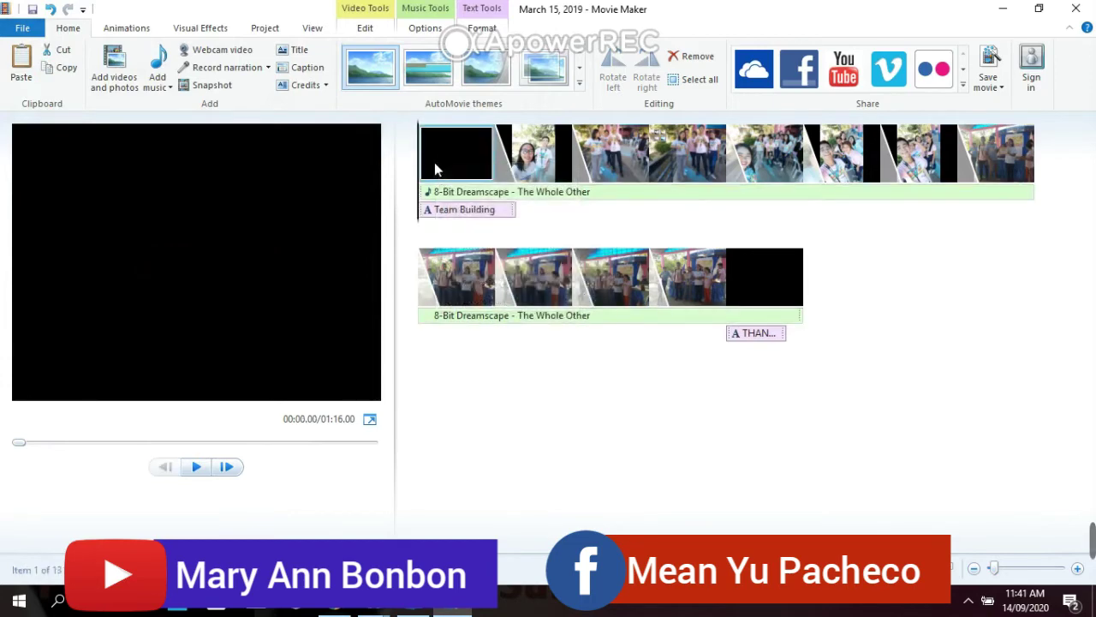
{"action": "left_click", "coordinate": [599, 200]}
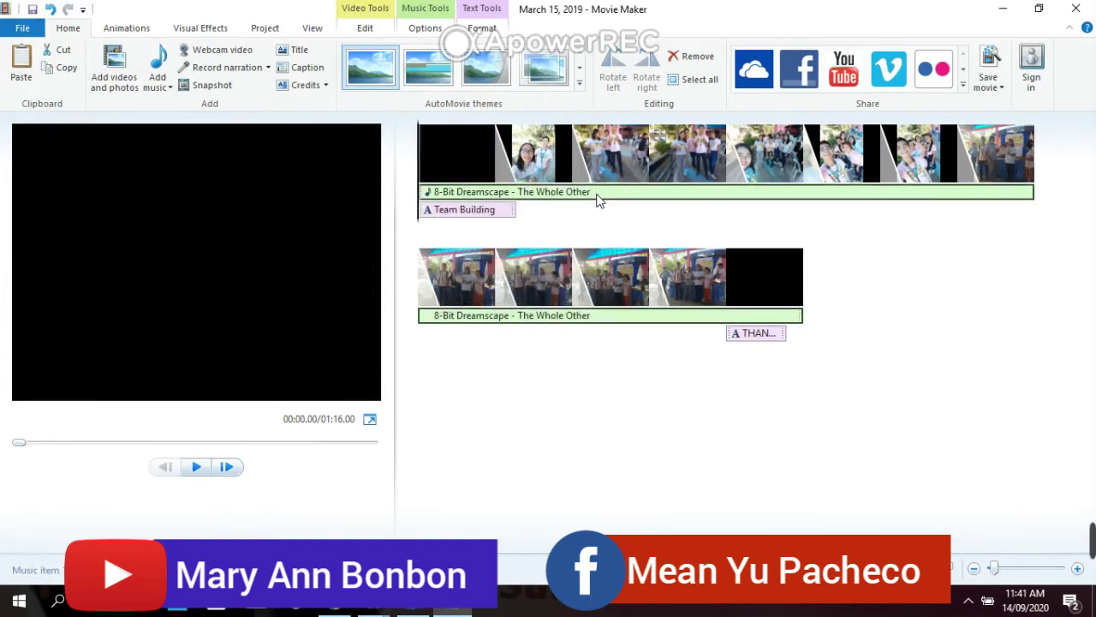
{"action": "left_click", "coordinate": [196, 467]}
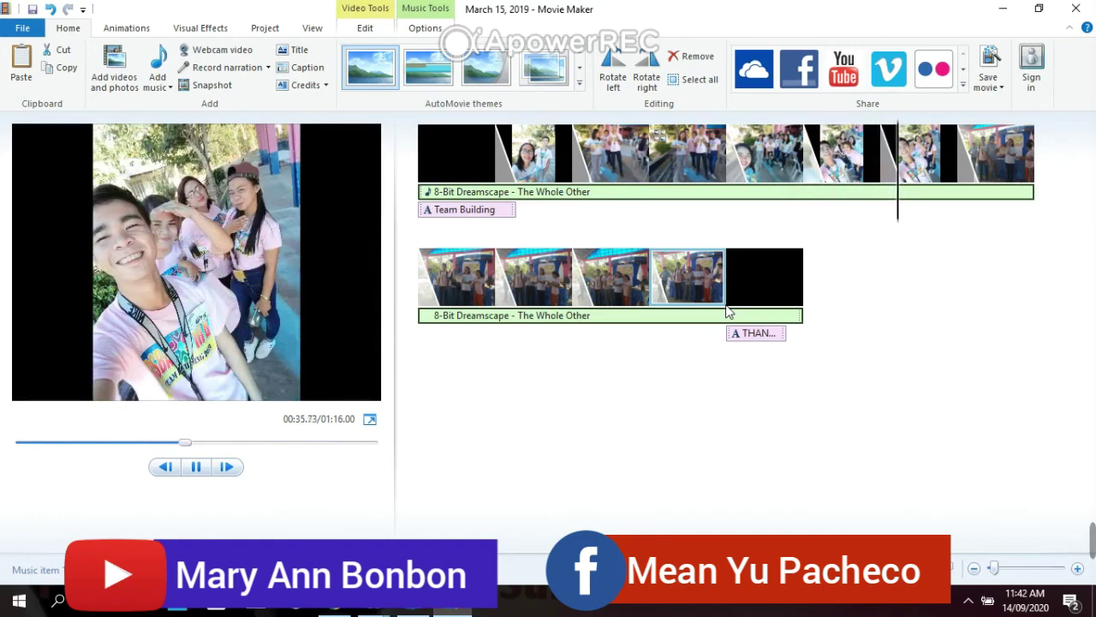
{"action": "right_click", "coordinate": [727, 313]}
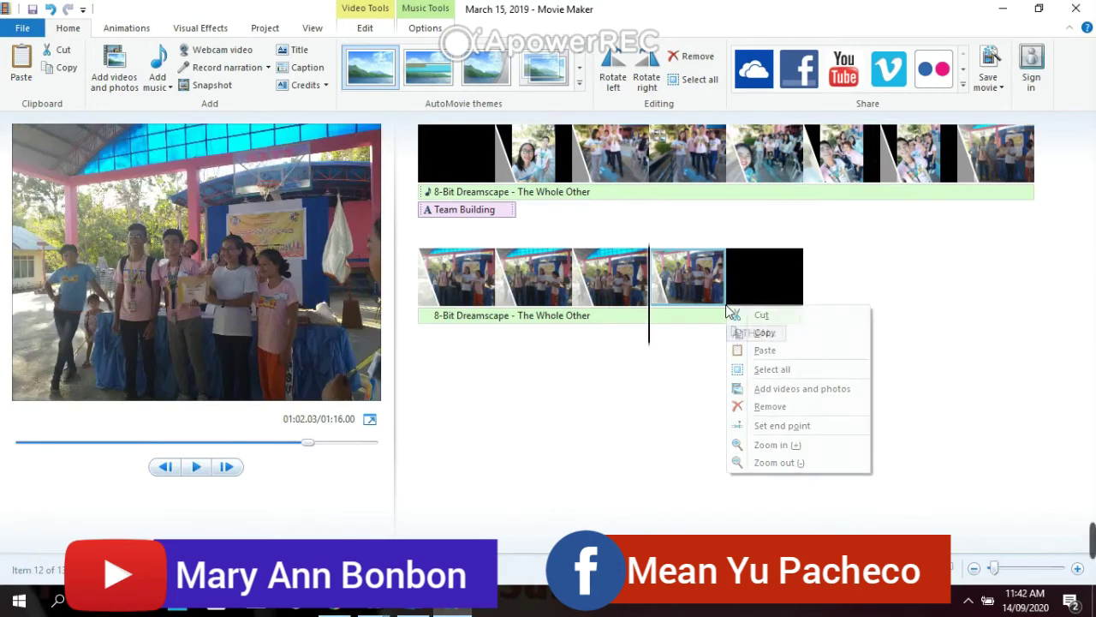
{"action": "left_click", "coordinate": [765, 350]}
Step: Open the Save Movie dialog to export the finished slideshow as a video file
{"action": "right_click", "coordinate": [1014, 81]}
{"action": "right_click", "coordinate": [996, 85]}
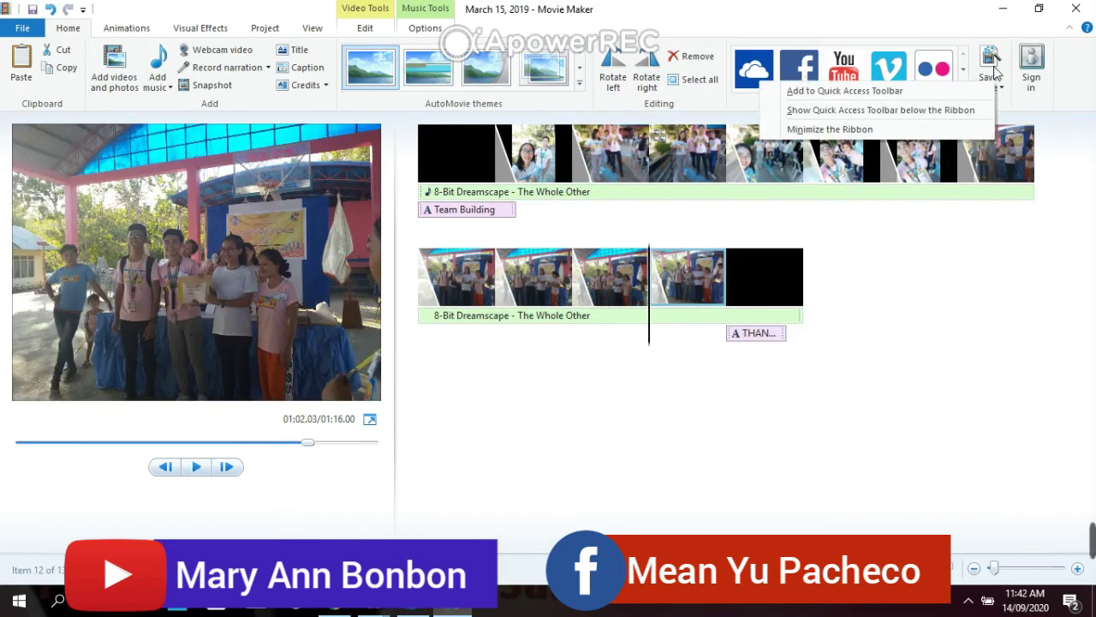
{"action": "left_click", "coordinate": [995, 74]}
{"action": "left_click", "coordinate": [995, 74]}
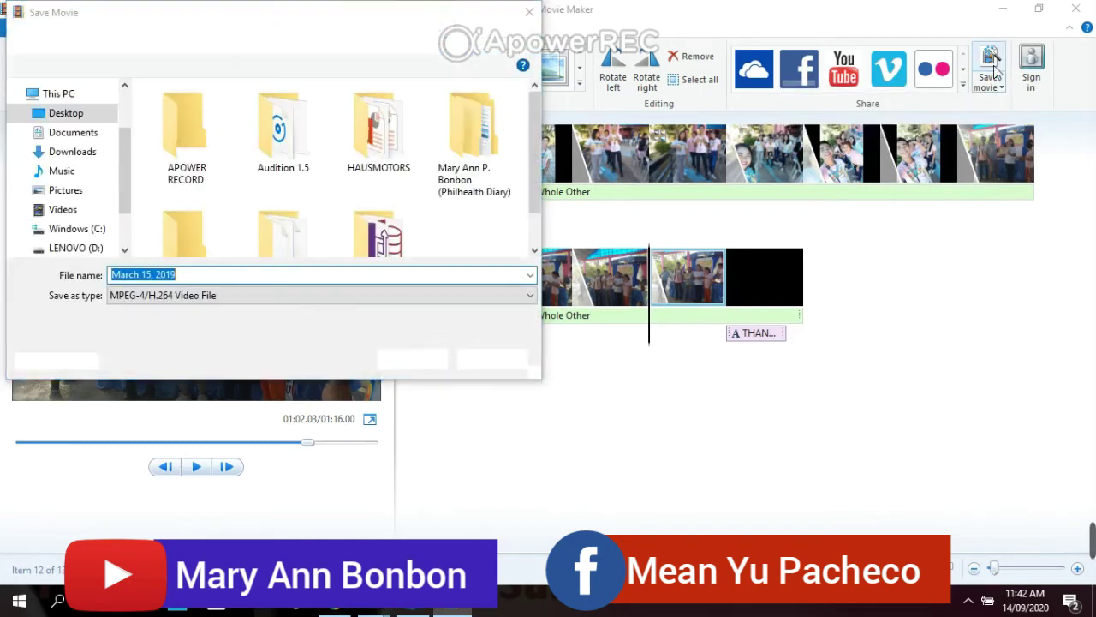
{"action": "left_click", "coordinate": [197, 274]}
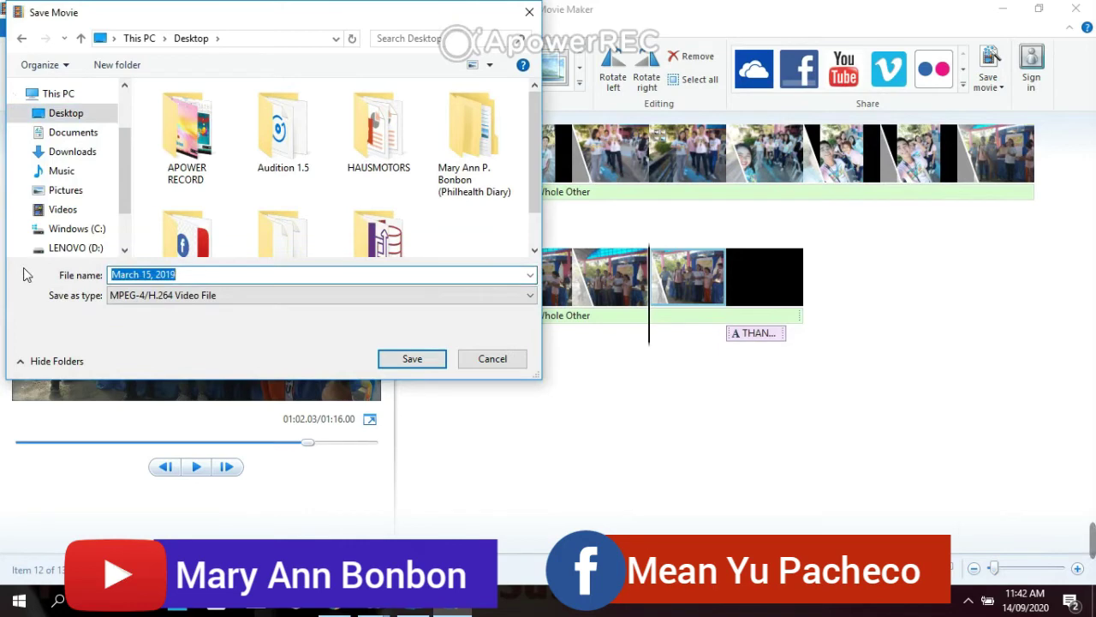
{"action": "type", "text": "TEAM B"}
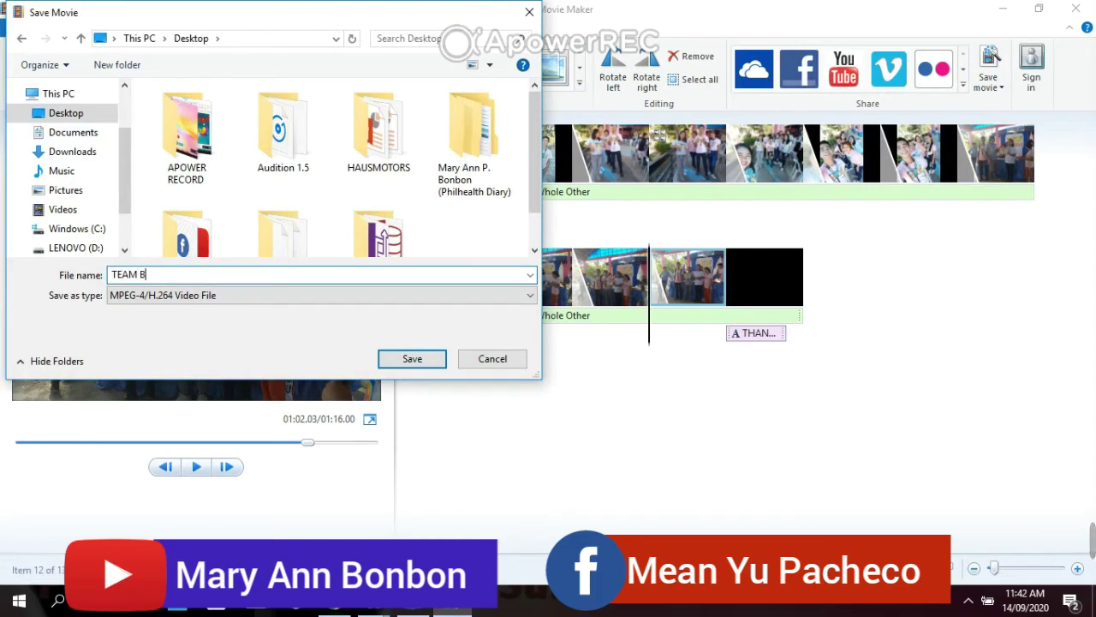
{"action": "key", "text": "BackSpace"}
{"action": "key", "text": "BackSpace"}
{"action": "key", "text": "BackSpace"}
{"action": "key", "text": "BackSpace"}
{"action": "key", "text": "BackSpace"}
{"action": "key", "text": "BackSpace"}
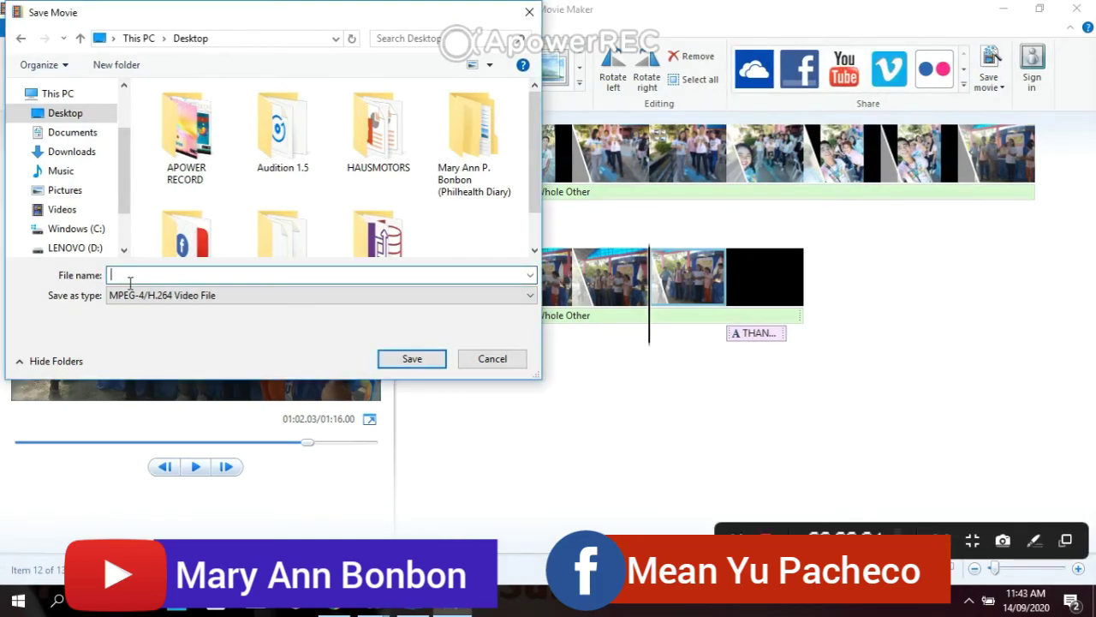
Step: Save the movie to the Desktop as an MPEG-4/H.264 video named "TEAM BUILDING ACTIVITY BSBA 3B", dismiss the completion message and minimize the program
{"action": "type", "text": "TEAM "}
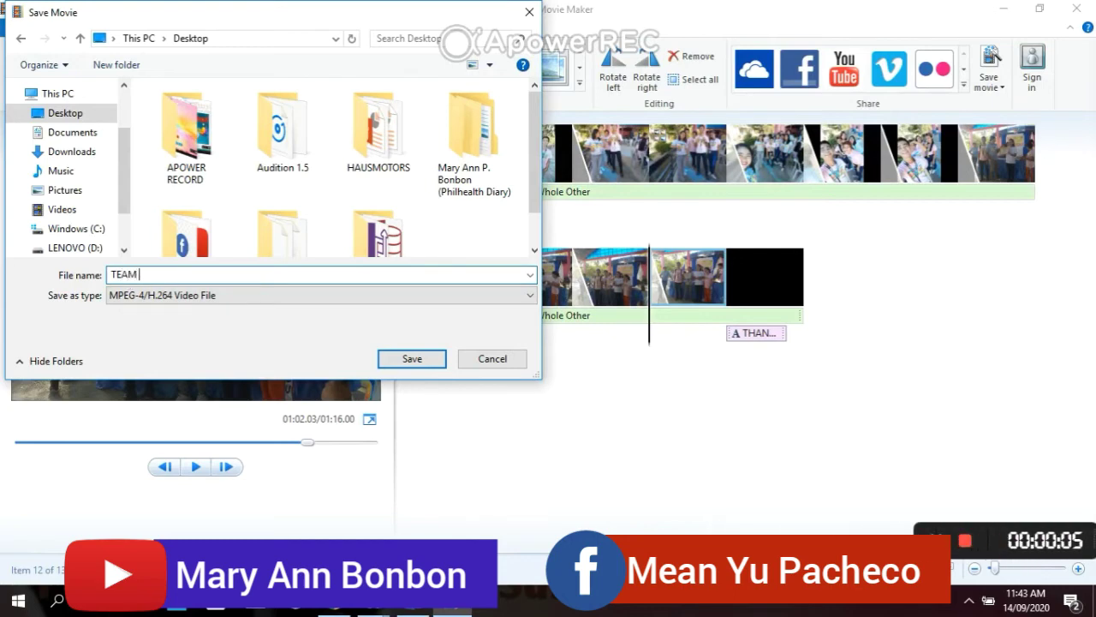
{"action": "type", "text": "BUILDI"}
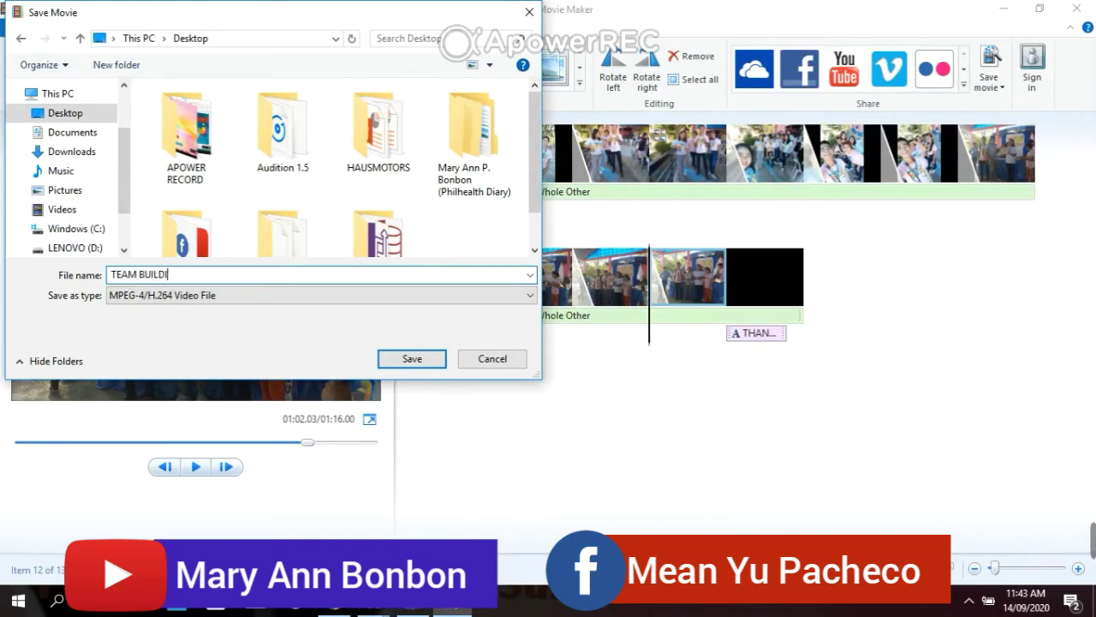
{"action": "type", "text": "NG ACTIVITY BSBA "}
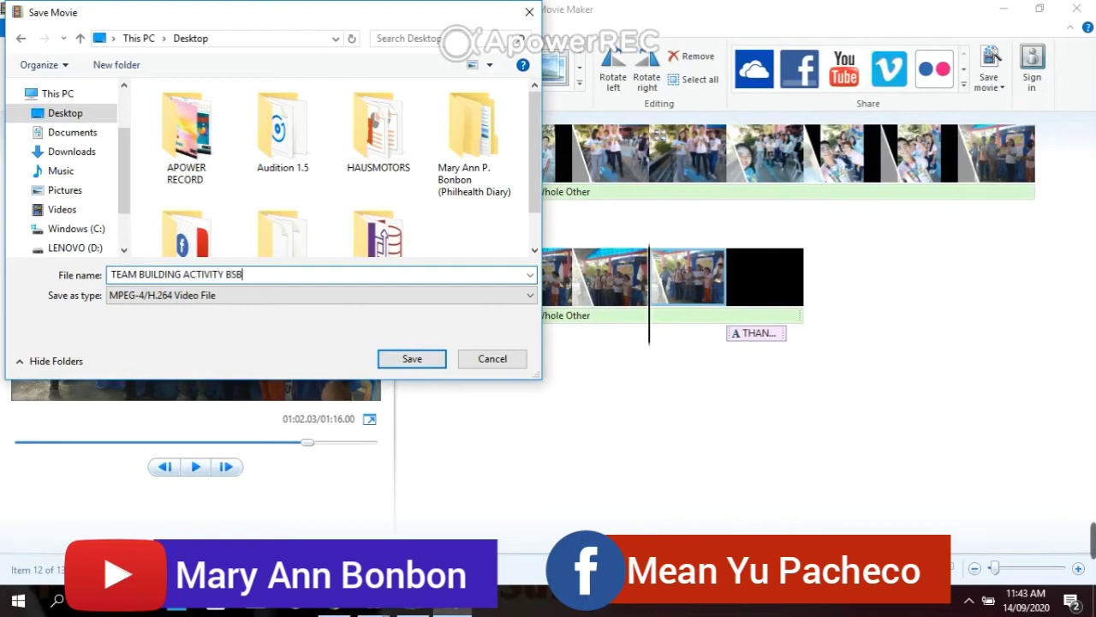
{"action": "type", "text": "3B"}
{"action": "left_click", "coordinate": [412, 358]}
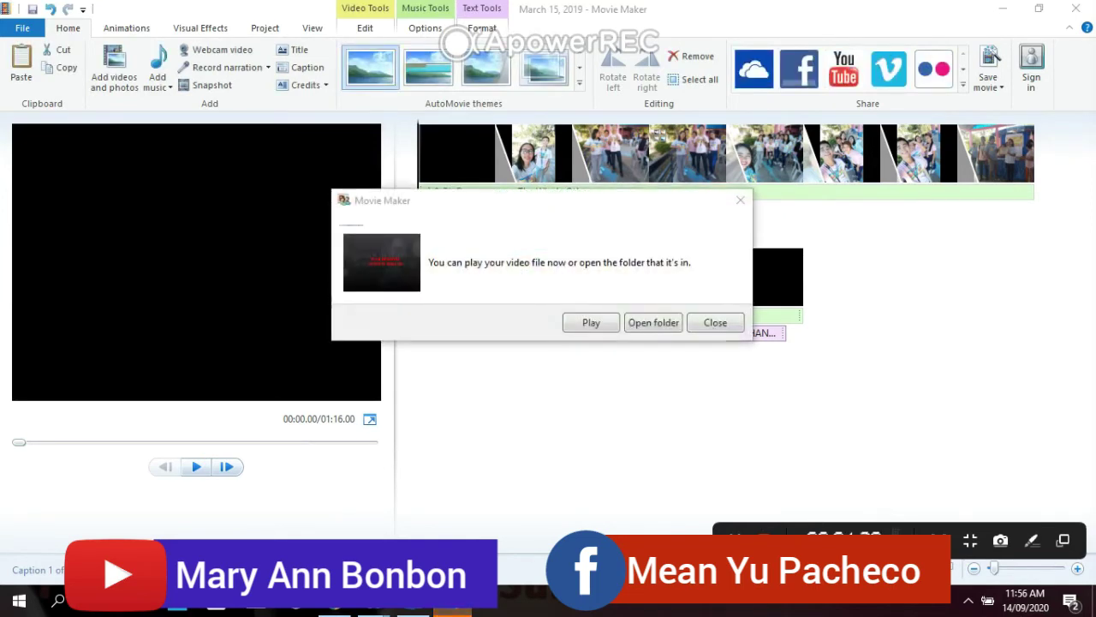
{"action": "left_click", "coordinate": [741, 200]}
{"action": "left_click", "coordinate": [1005, 8]}
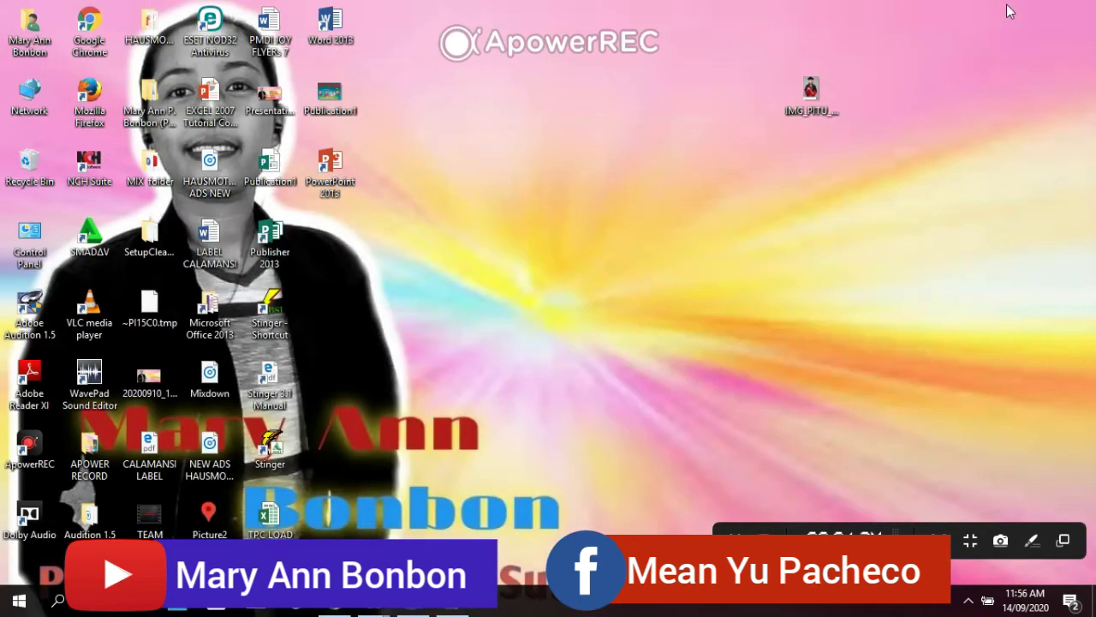